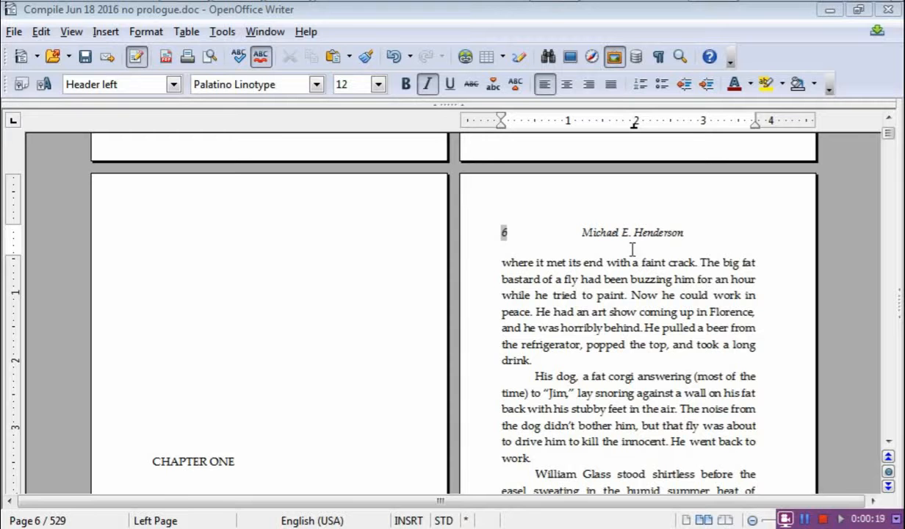
Move the tab stop for the author name in the page 6 header to about the 2-inch ruler mark
click(73, 34)
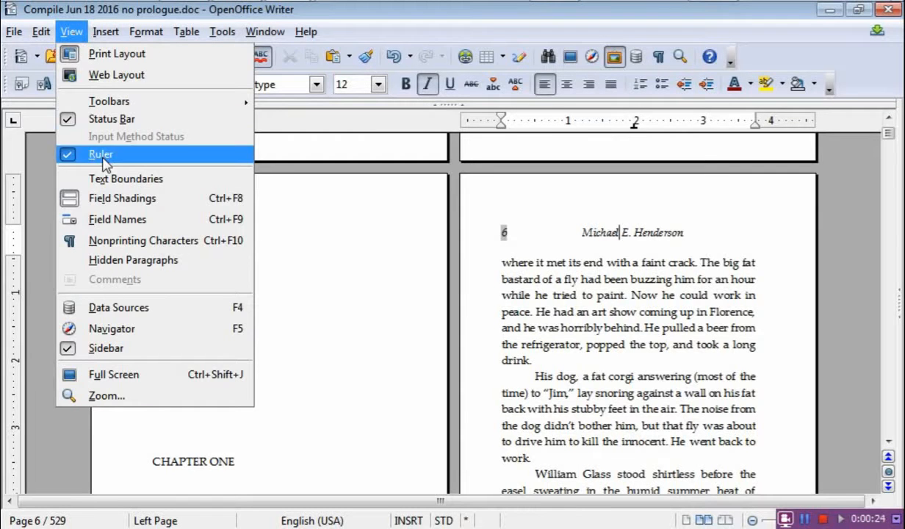
click(71, 32)
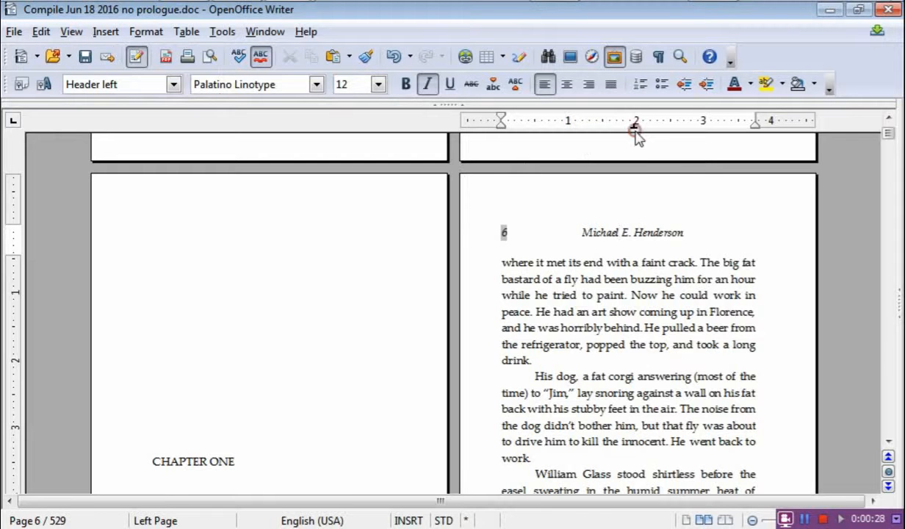
mouse_move(634, 128)
mouse_down()
mouse_move(645, 130)
mouse_move(614, 131)
mouse_move(636, 129)
mouse_up()
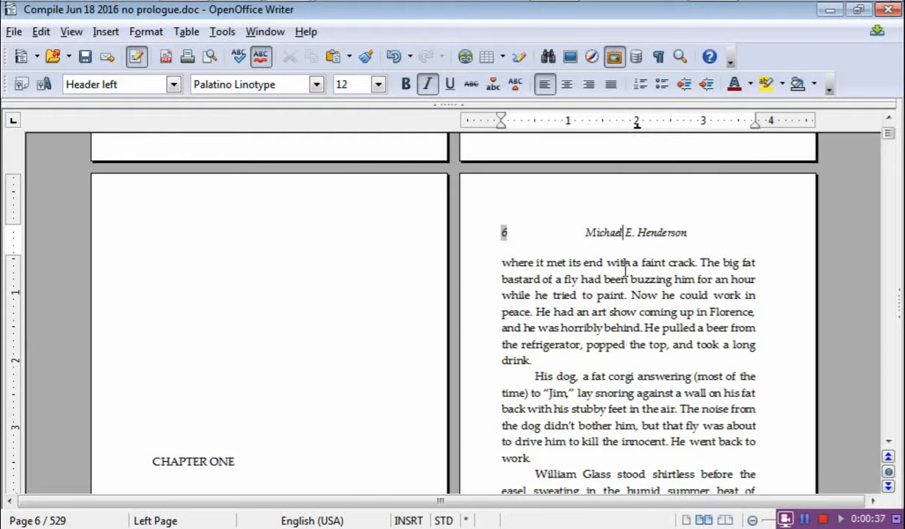
Examine the running headers and the paragraph indents on the opening pages around Chapter One
scroll(625, 269, down, 15)
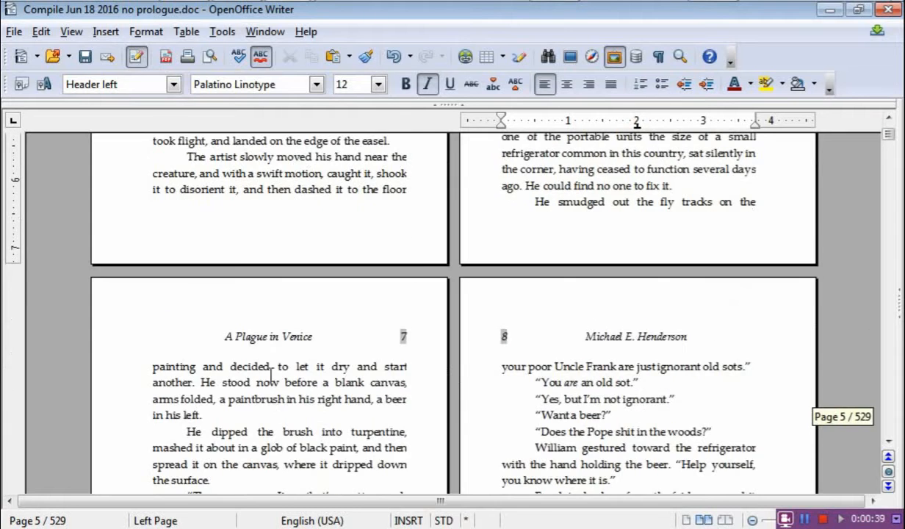
scroll(511, 315, up, 15)
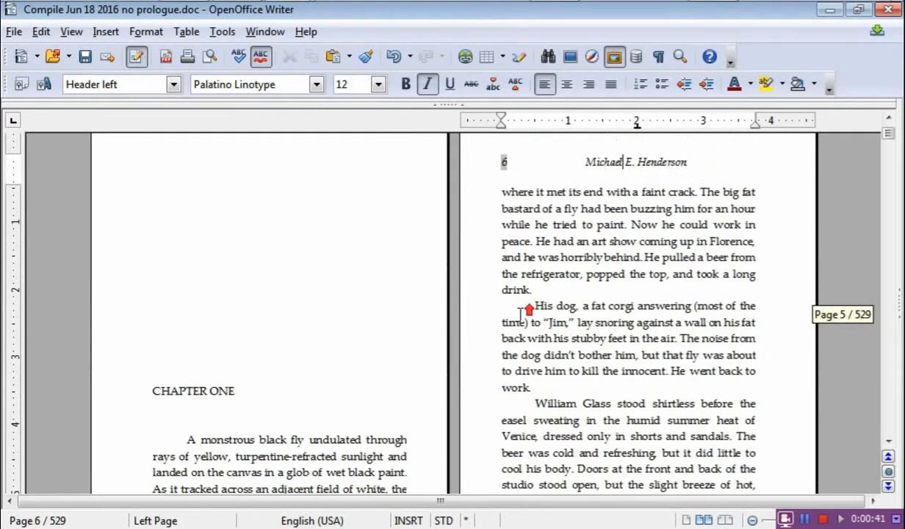
scroll(377, 359, up, 10)
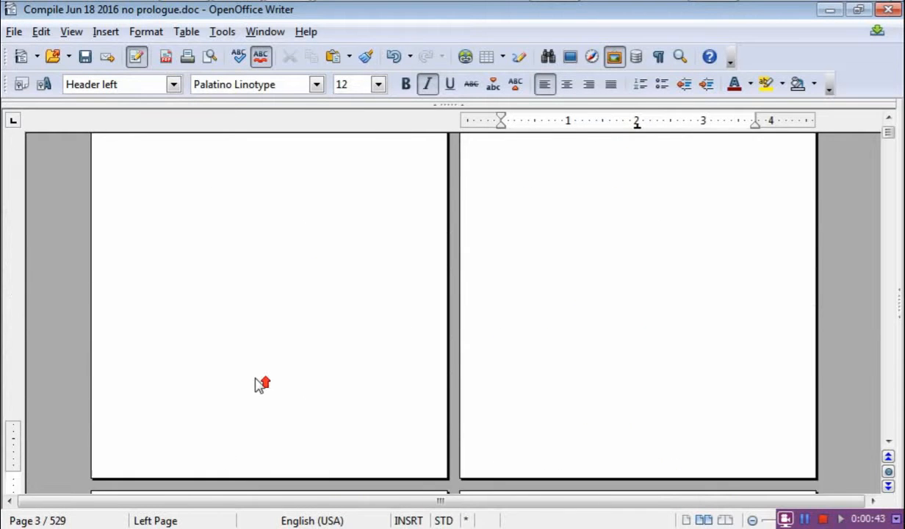
scroll(265, 377, up, 3)
scroll(264, 380, down, 12)
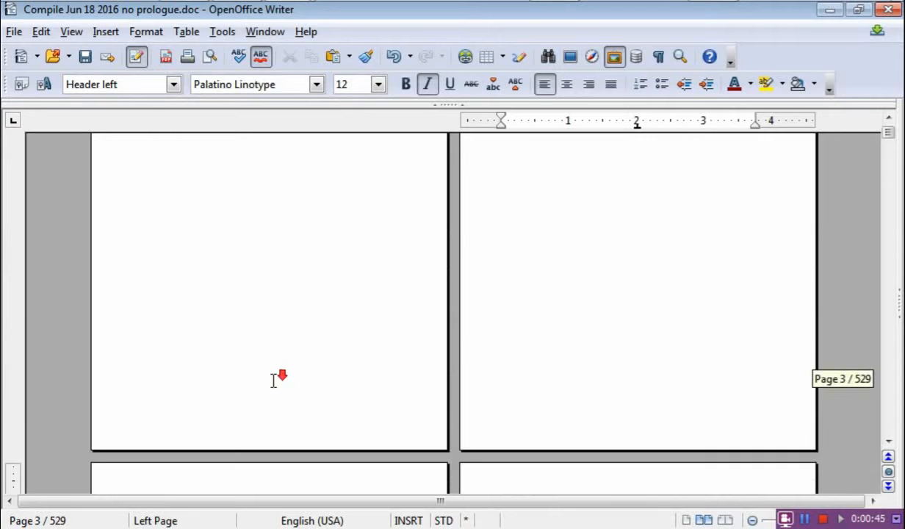
scroll(540, 334, down, 3)
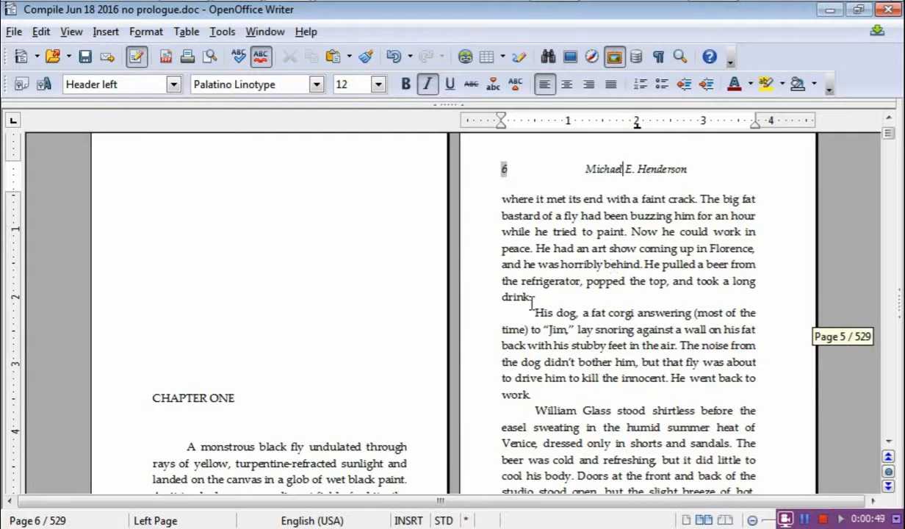
scroll(525, 290, down, 3)
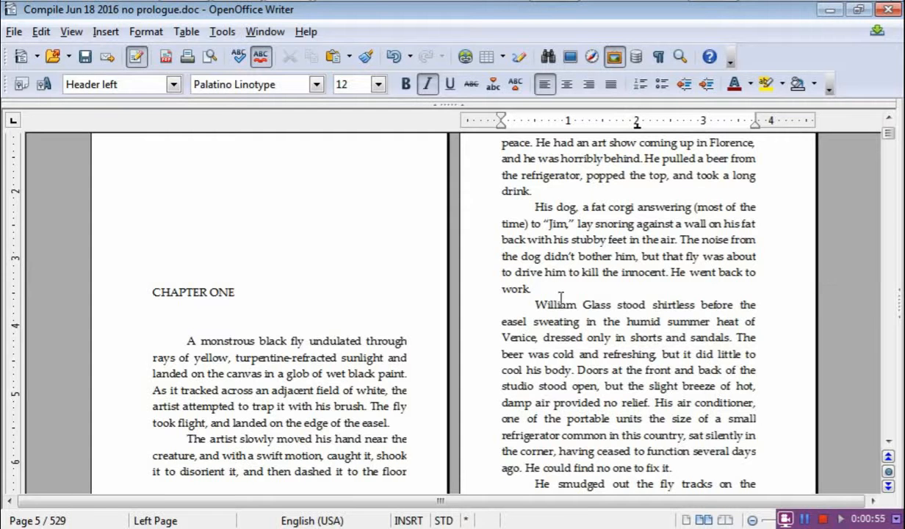
scroll(555, 296, down, 2)
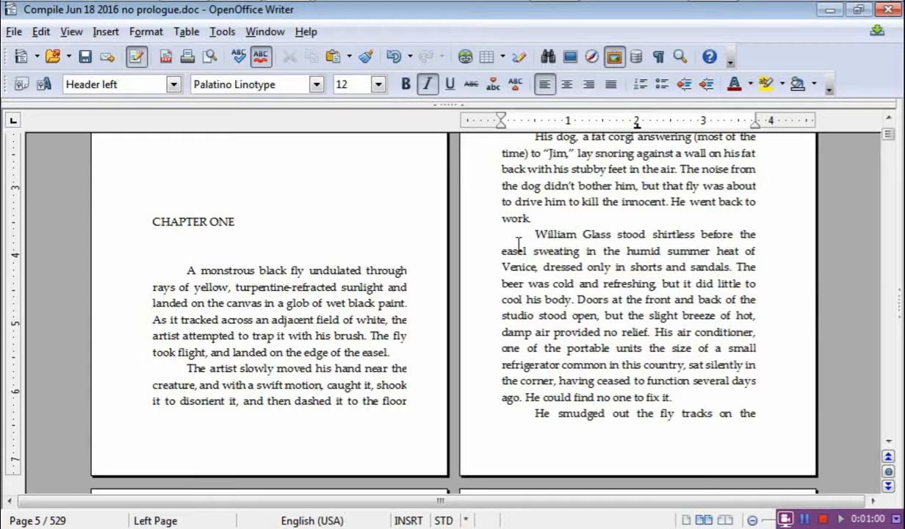
scroll(602, 317, up, 6)
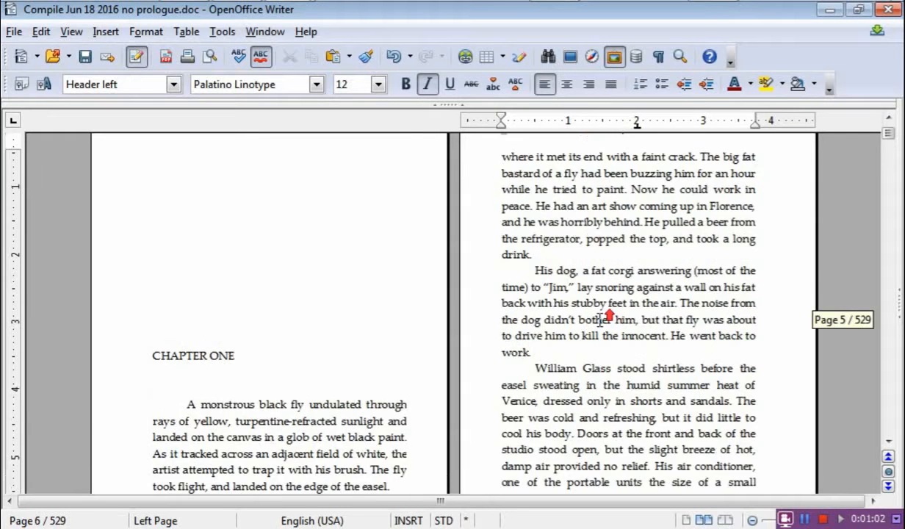
scroll(602, 316, down, 4)
scroll(599, 319, up, 2)
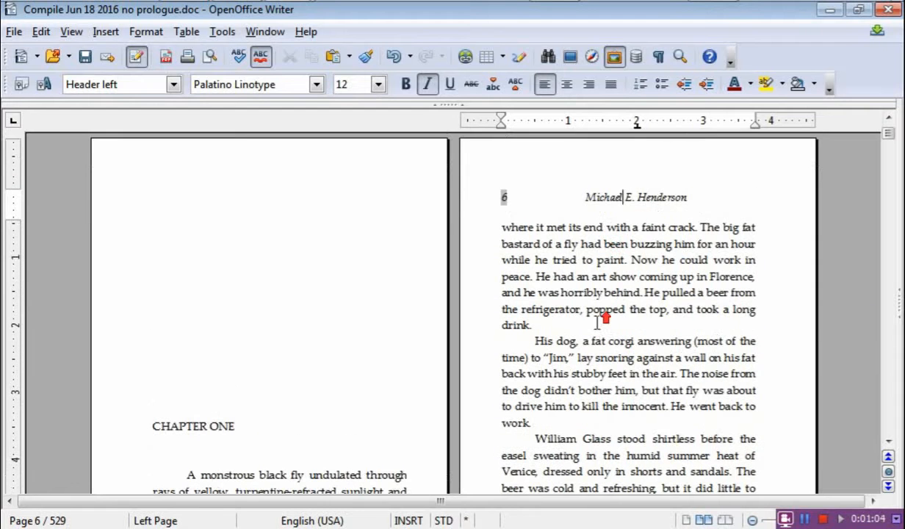
Select the entire body text and set its first-line paragraph indent to 0.26"
key(ctrl+a)
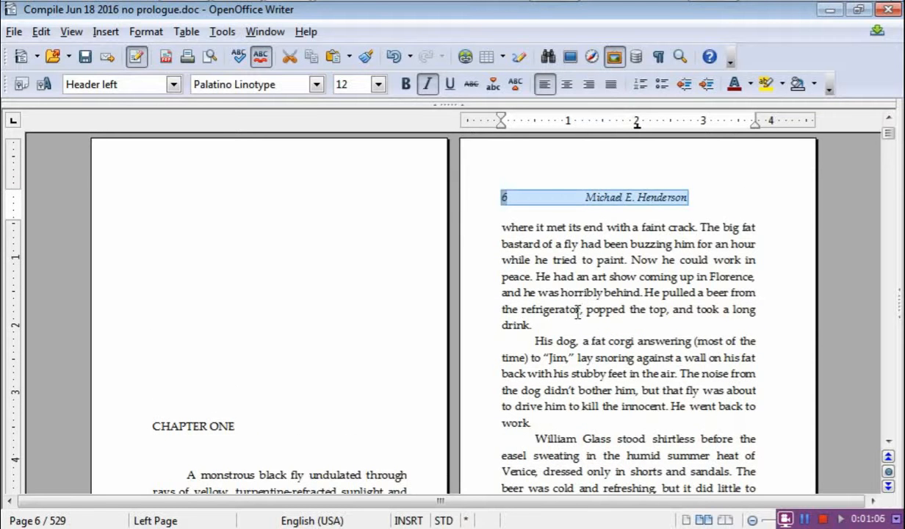
click(584, 307)
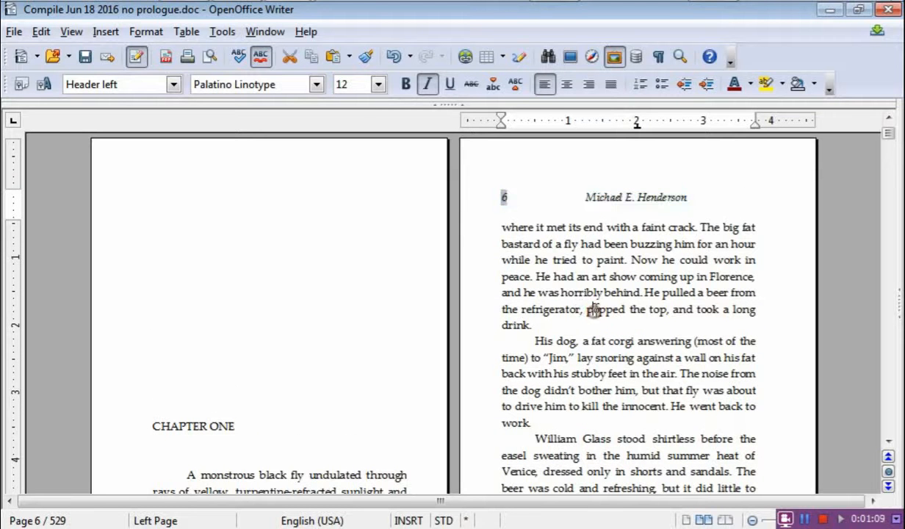
key(ctrl+a)
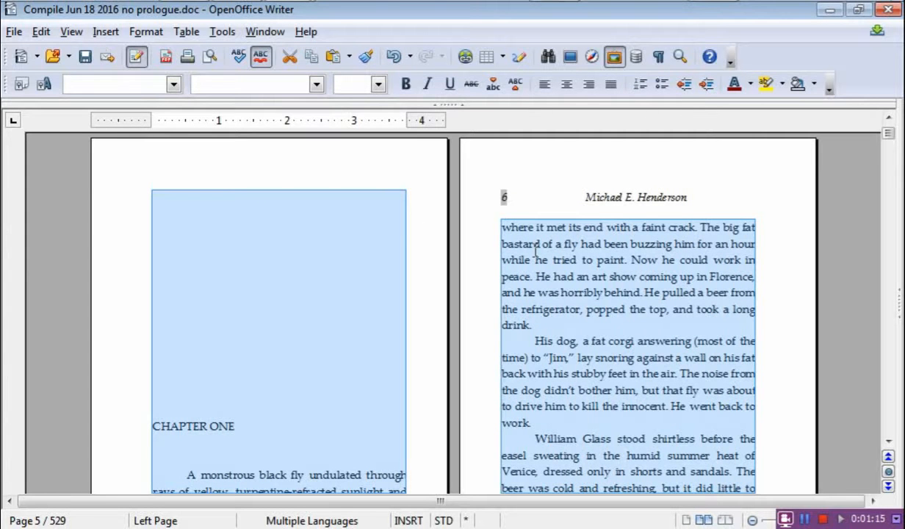
click(146, 32)
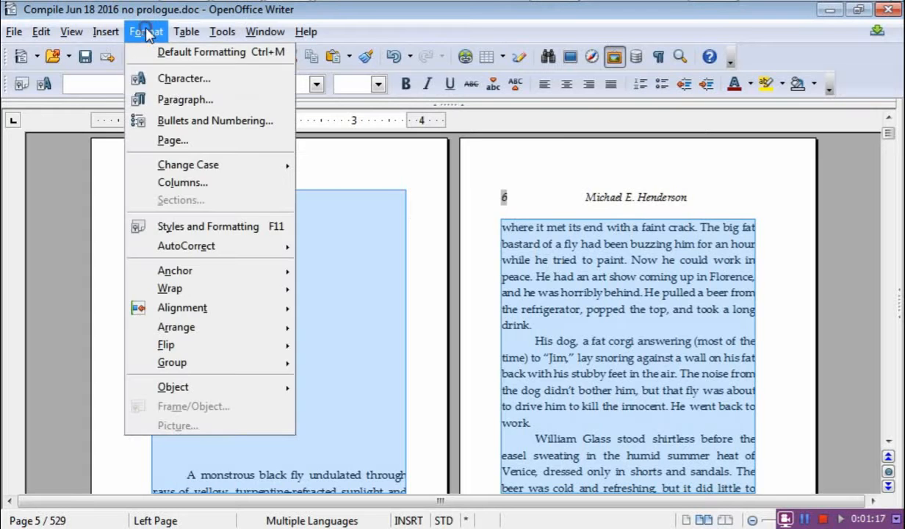
click(175, 100)
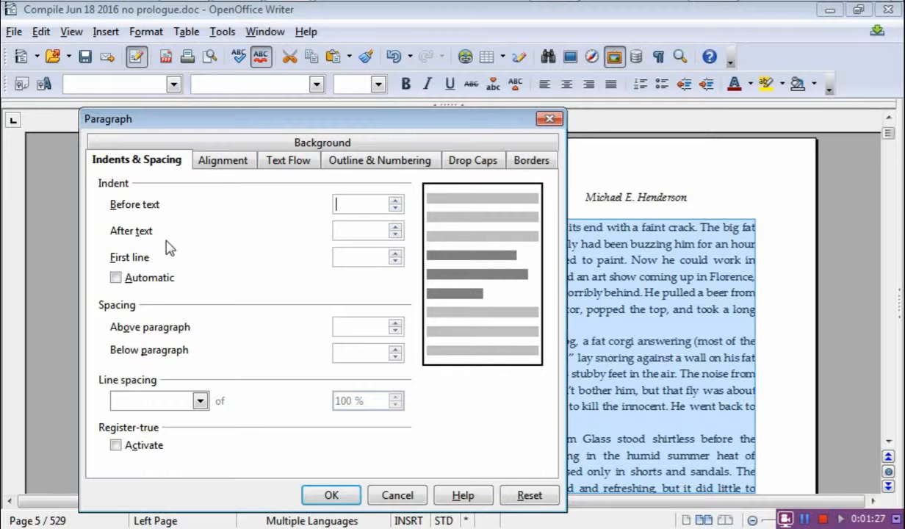
click(394, 260)
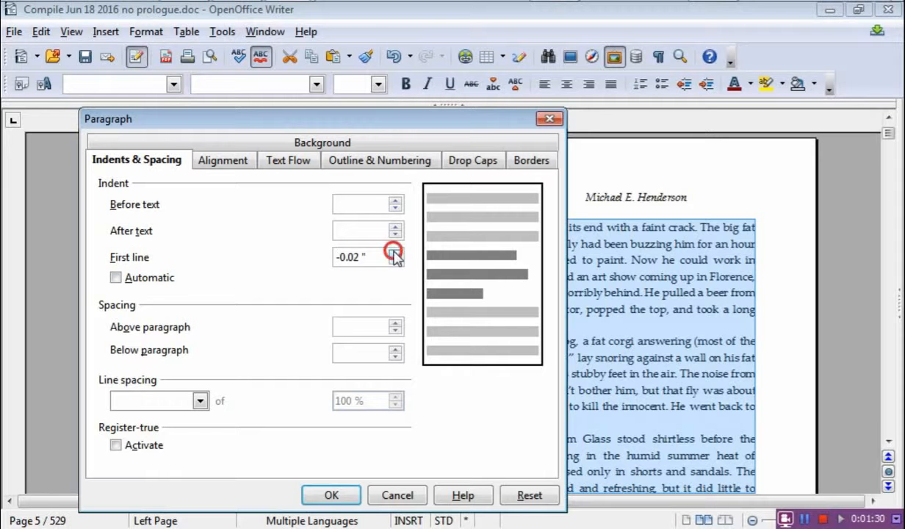
click(395, 252)
click(395, 253)
click(394, 252)
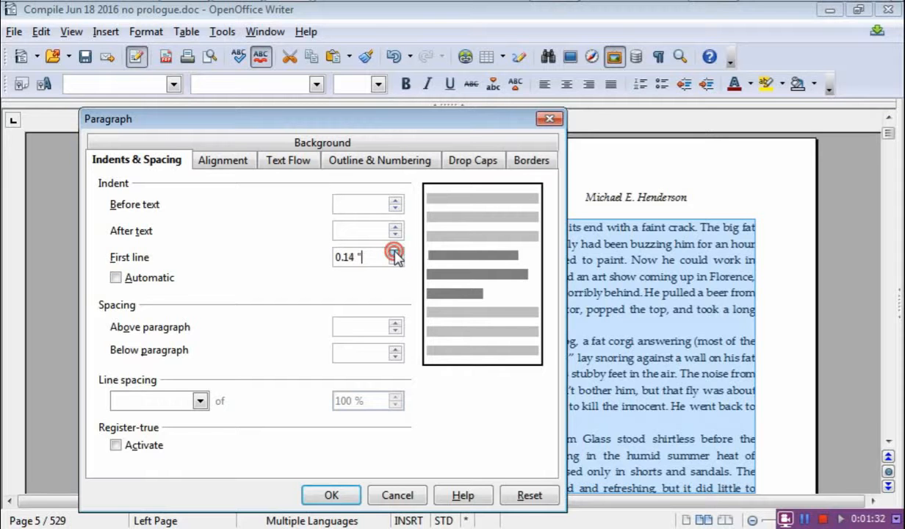
click(395, 252)
click(394, 253)
click(395, 253)
click(395, 252)
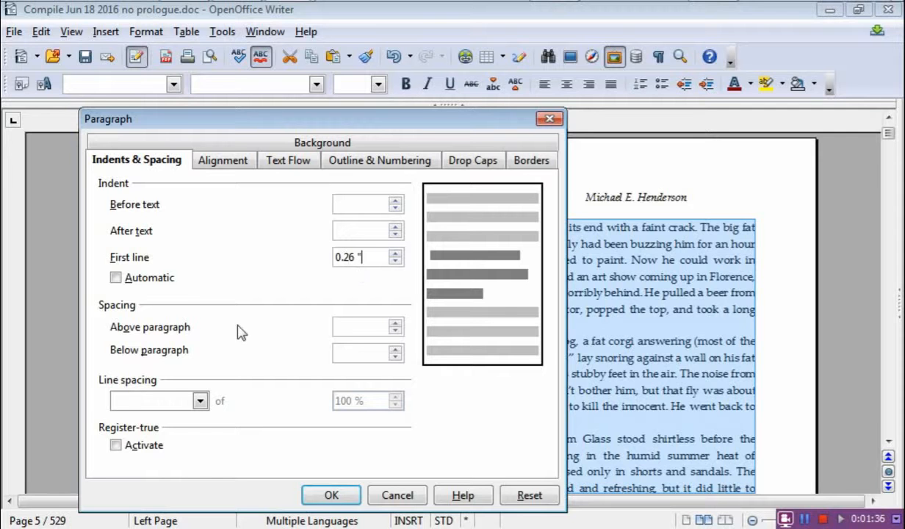
drag(363, 256, 328, 265)
click(285, 278)
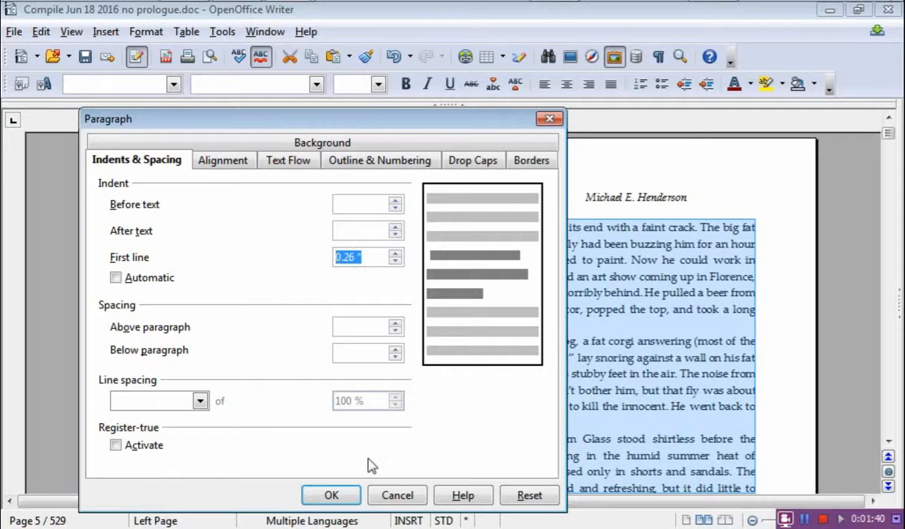
click(331, 495)
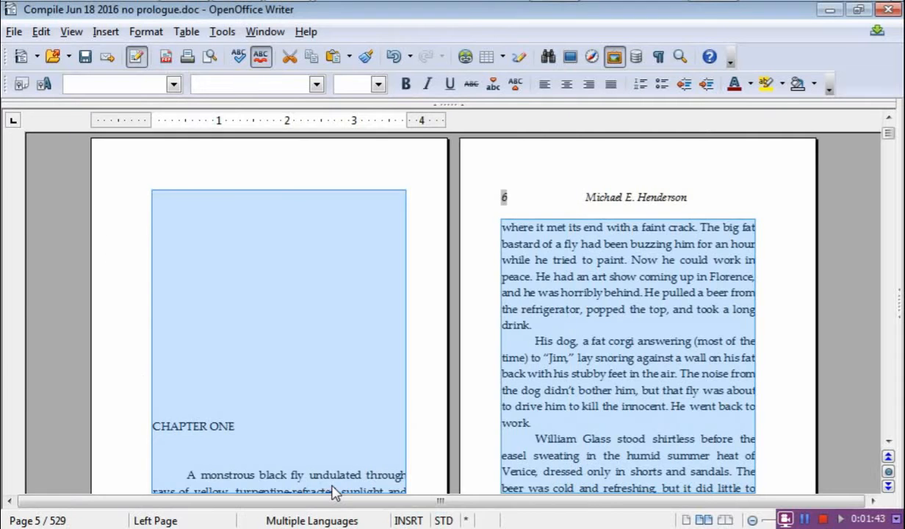
Review the first-line indents across the manuscript, from the last page back to the Chapter One opening
scroll(476, 367, up, 1)
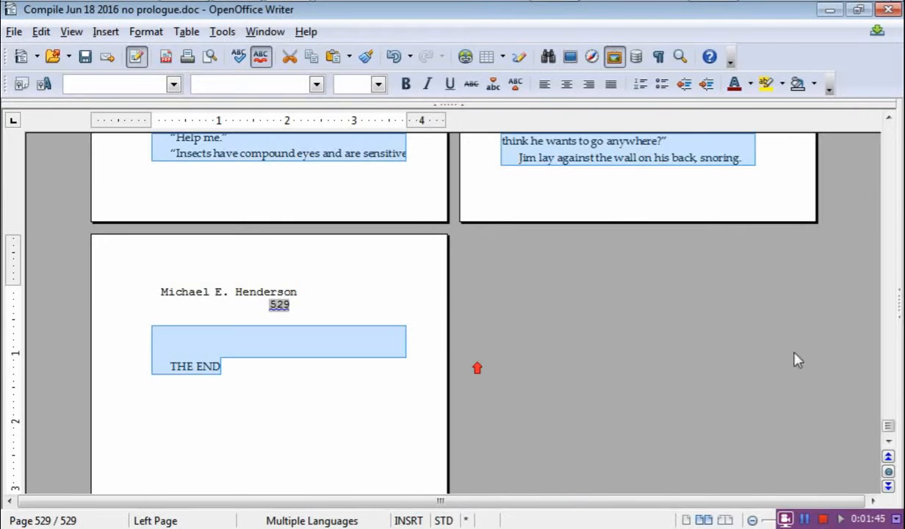
drag(889, 423, 886, 179)
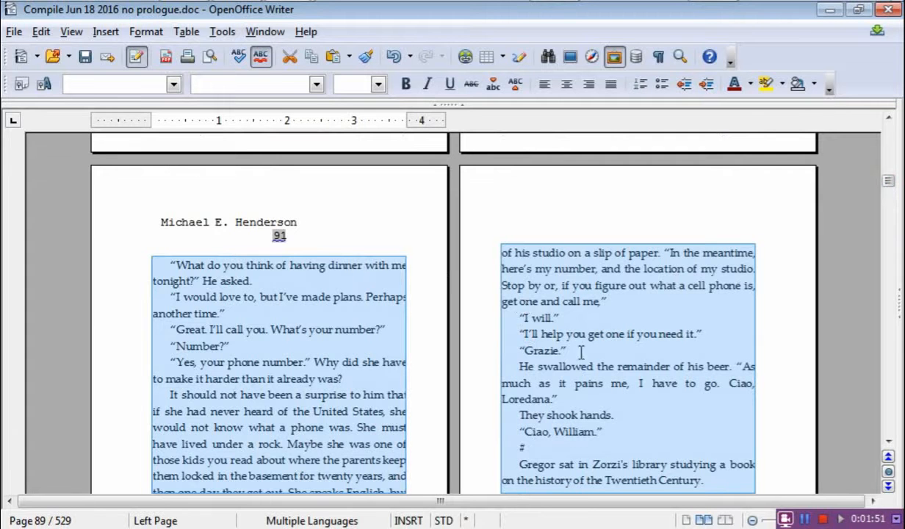
click(559, 339)
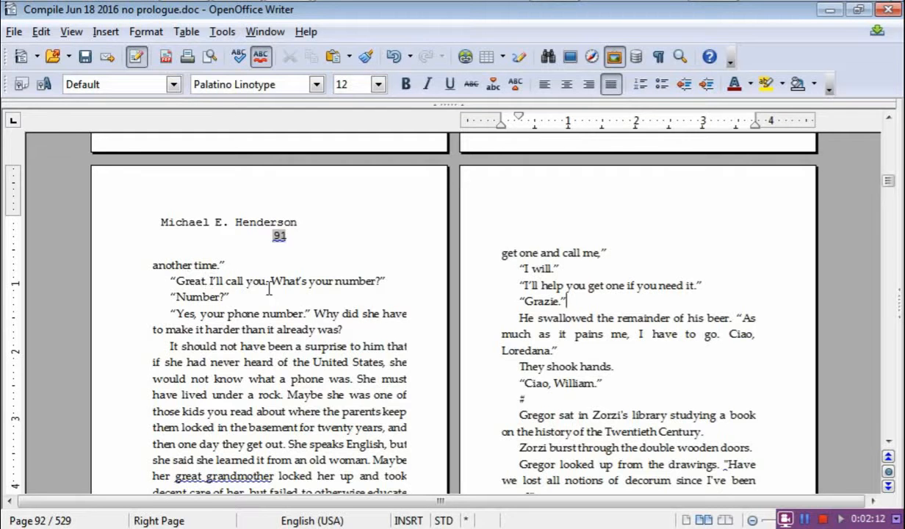
scroll(268, 395, down, 3)
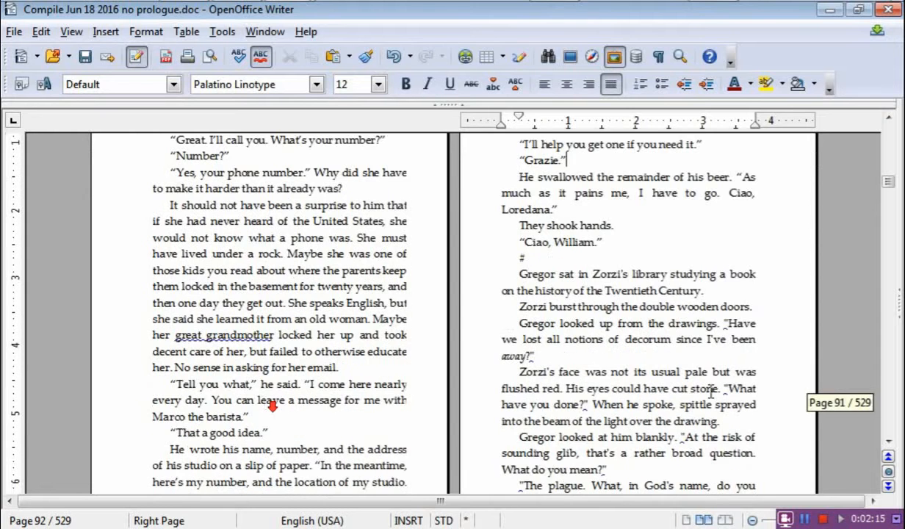
drag(889, 186, 885, 127)
scroll(253, 448, down, 8)
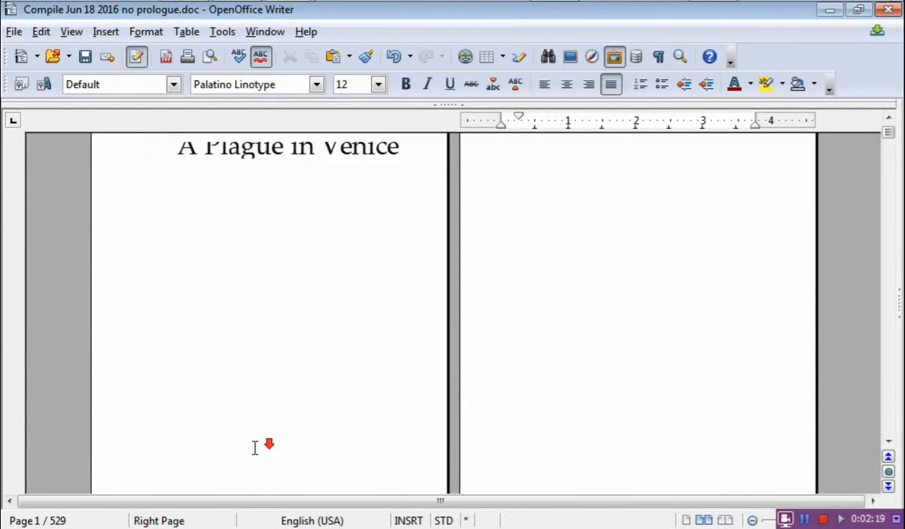
scroll(250, 458, down, 15)
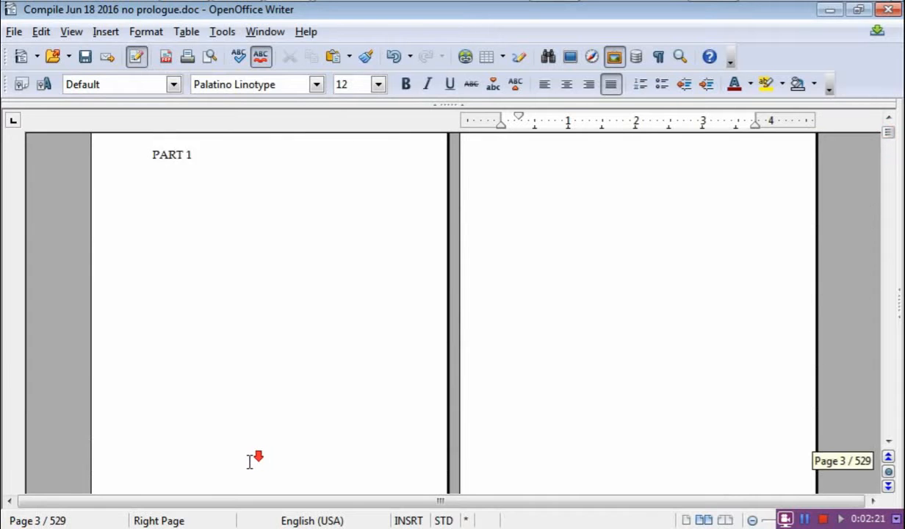
scroll(247, 468, down, 10)
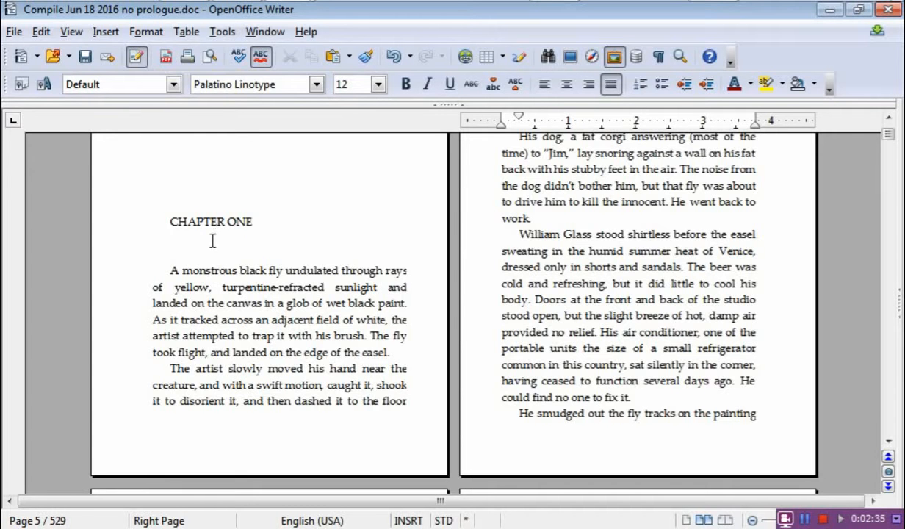
Remove the first-line indent from the opening paragraph of Chapter One so it starts flush with the margin
scroll(213, 250, up, 2)
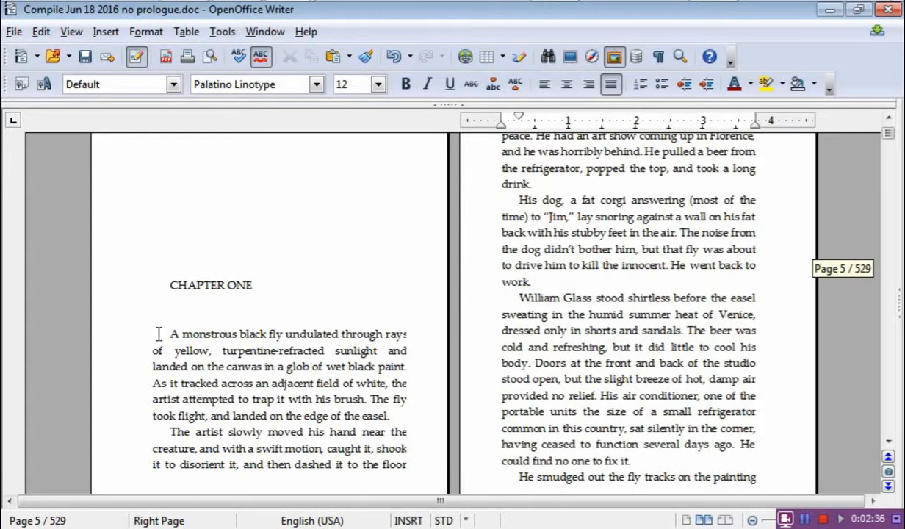
click(171, 333)
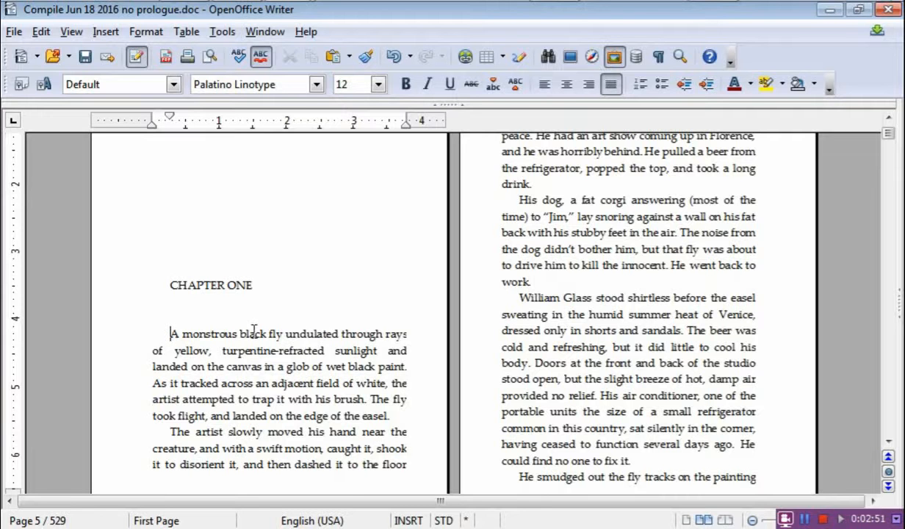
key(BackSpace)
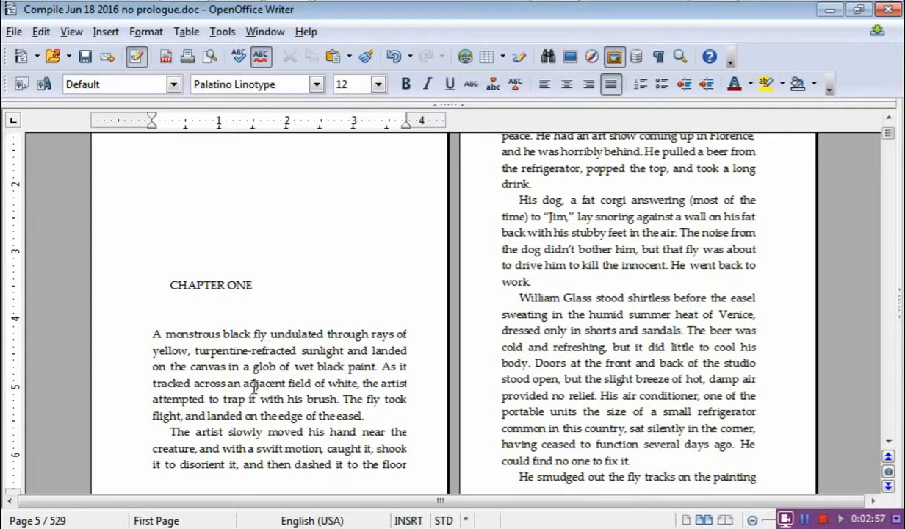
Try uppercase lettering on the opening words "A monstrous black fly" of Chapter One
scroll(227, 378, down, 1)
scroll(232, 378, up, 1)
drag(149, 335, 268, 332)
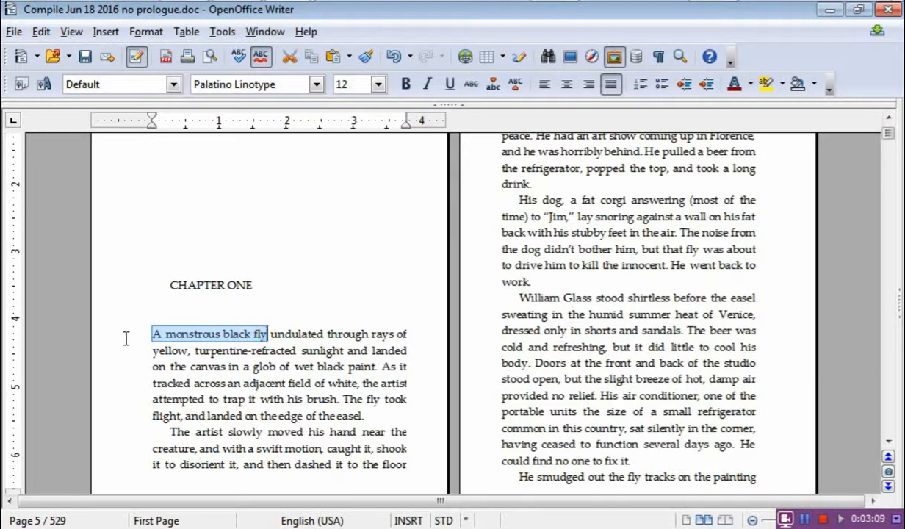
click(517, 85)
click(210, 369)
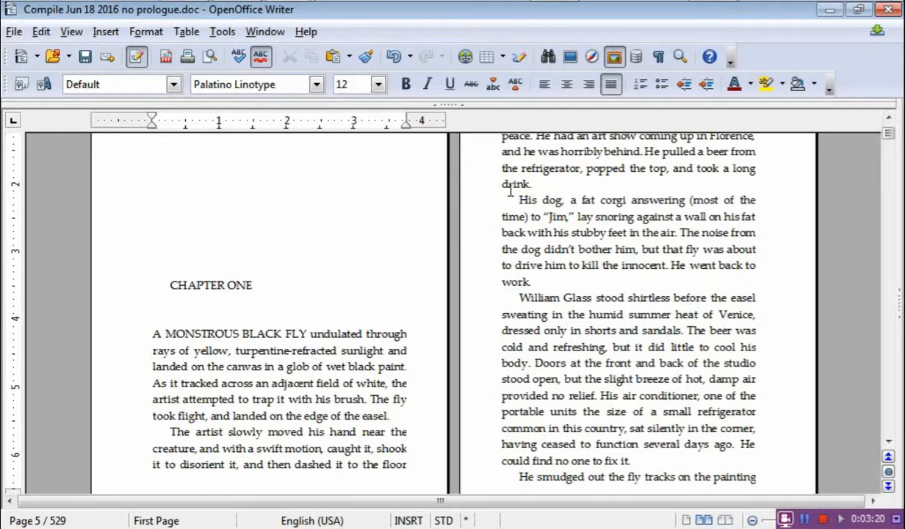
click(395, 59)
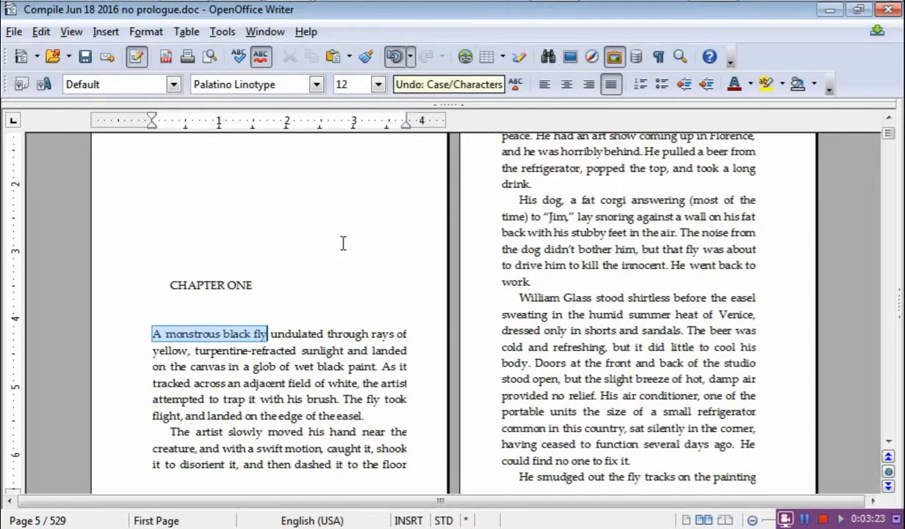
Turn on drop caps for the opening paragraph of Chapter One, starting with its first letter "A"
click(195, 376)
drag(153, 334, 160, 334)
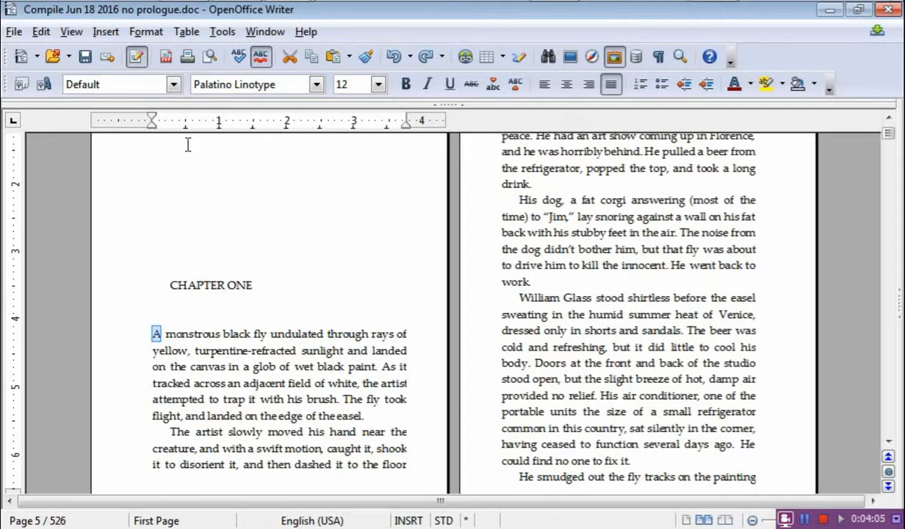
click(150, 33)
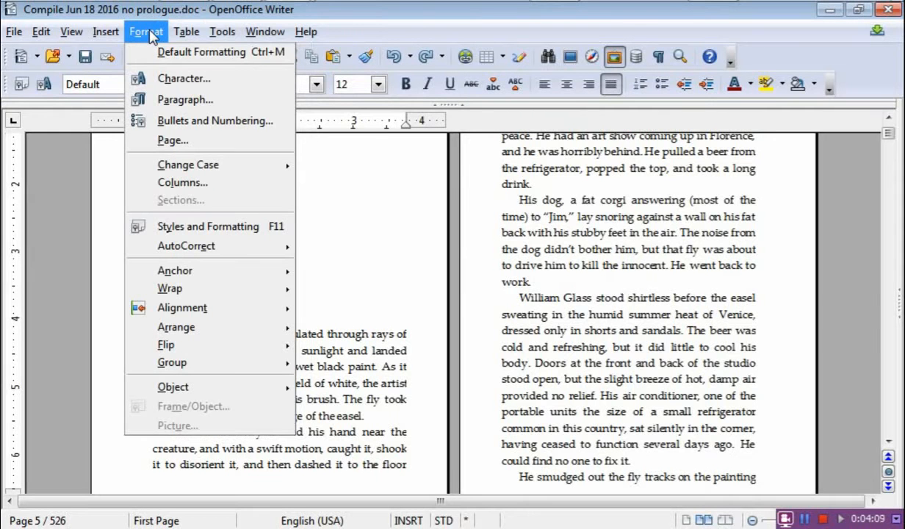
click(174, 99)
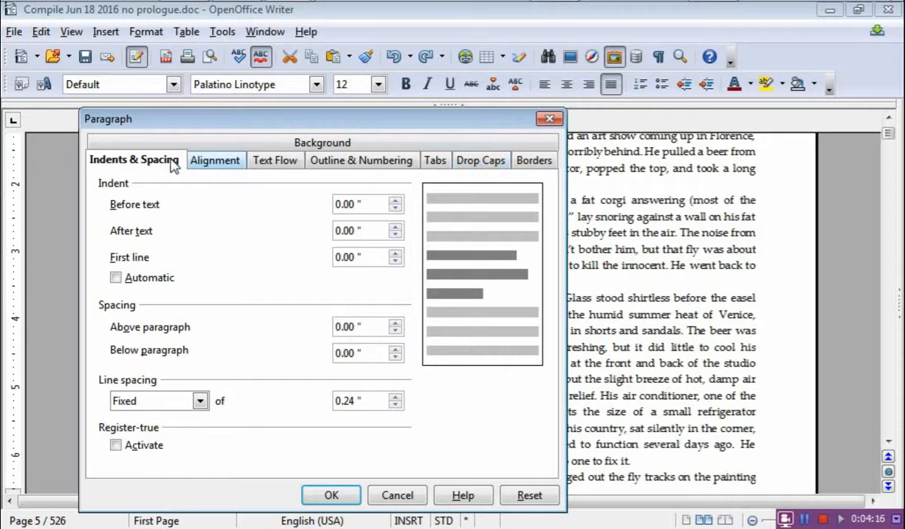
click(481, 161)
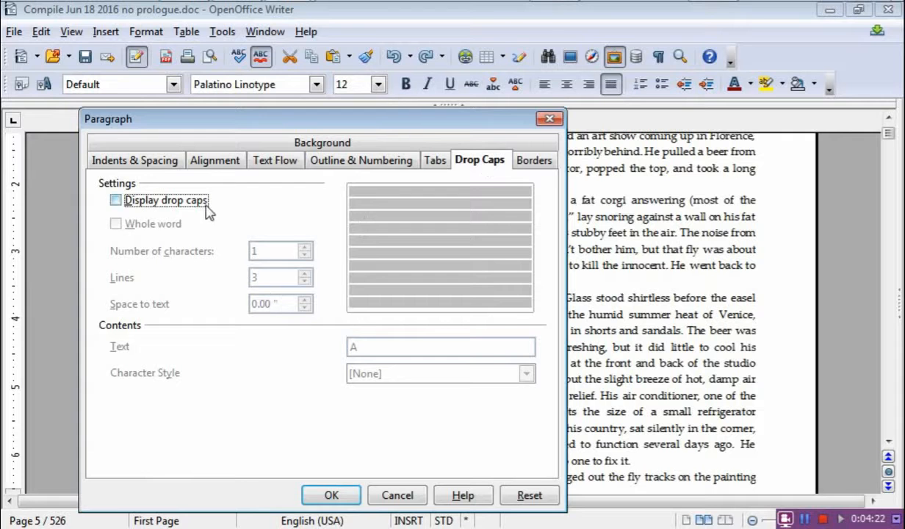
click(116, 200)
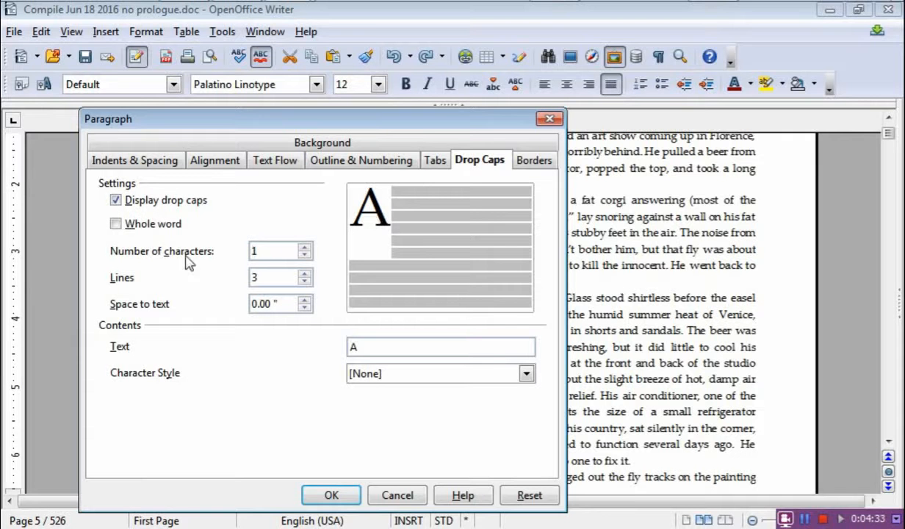
Try drop cap lengths of up to 4 characters, and set the number of characters back to 1
click(303, 247)
click(303, 248)
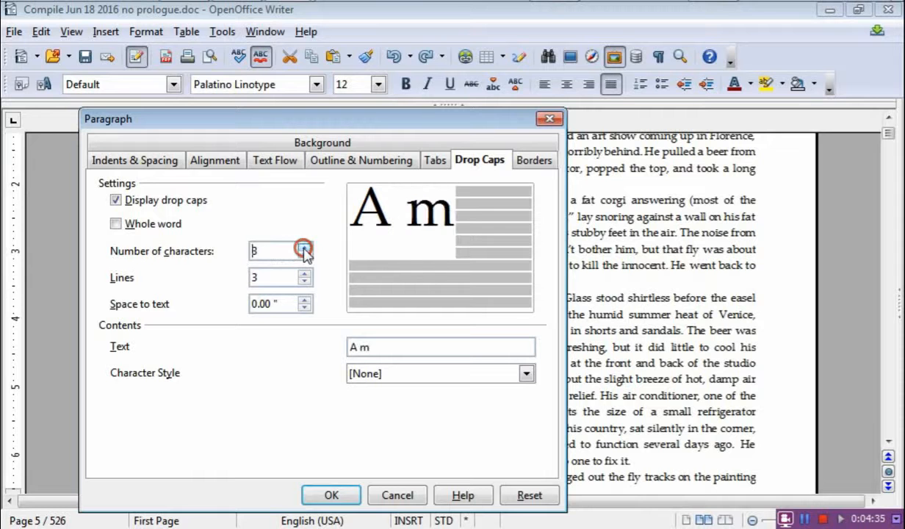
click(303, 247)
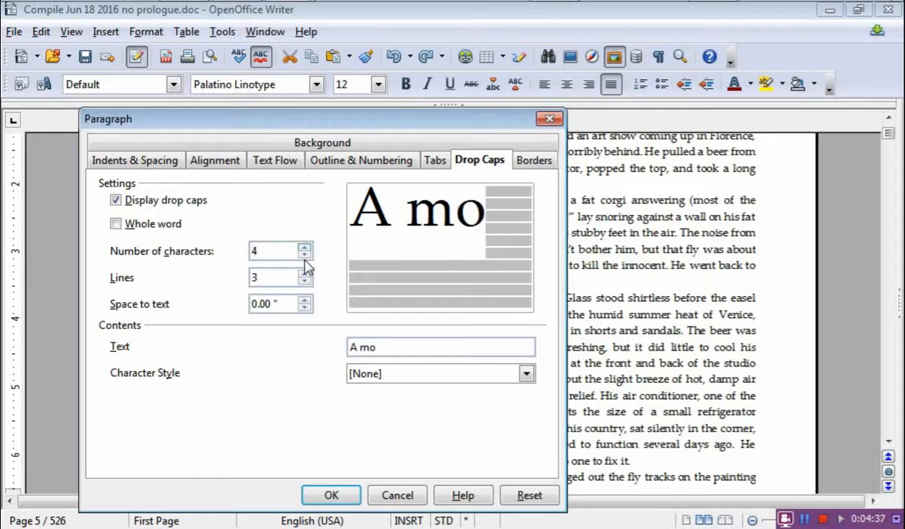
click(304, 255)
click(304, 255)
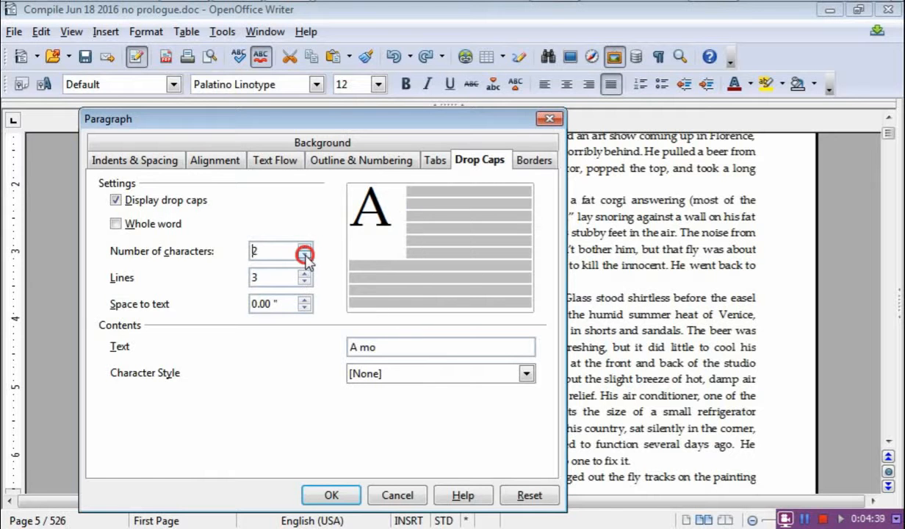
click(304, 255)
click(305, 246)
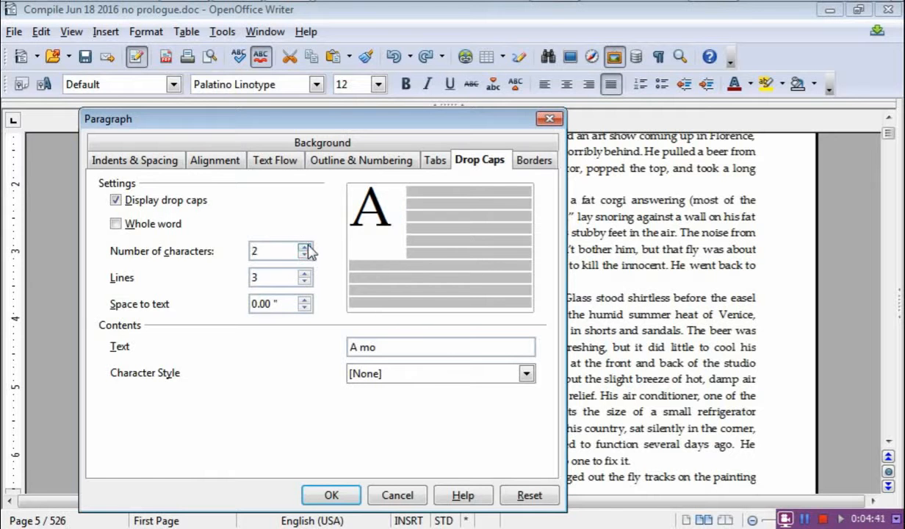
click(304, 247)
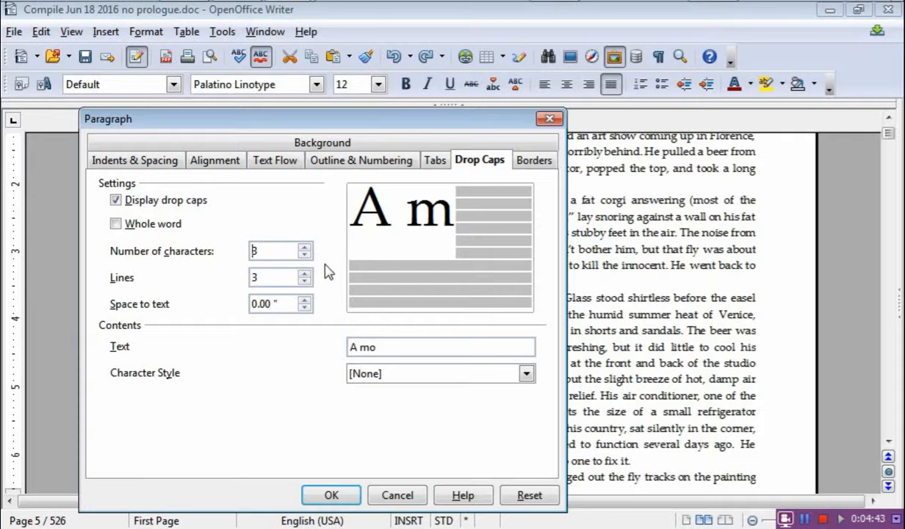
click(304, 255)
click(304, 255)
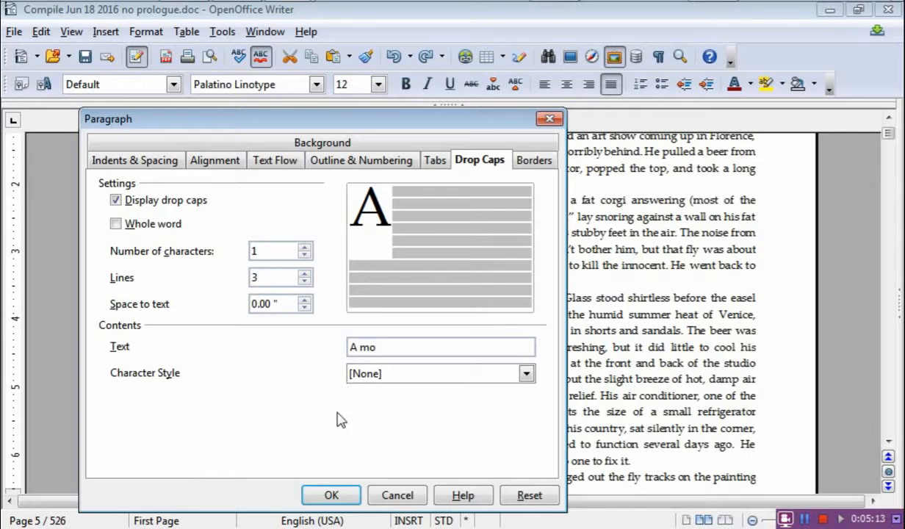
Apply the one-character, three-line drop cap and remove the space between the "A" and "monstrous"
click(332, 494)
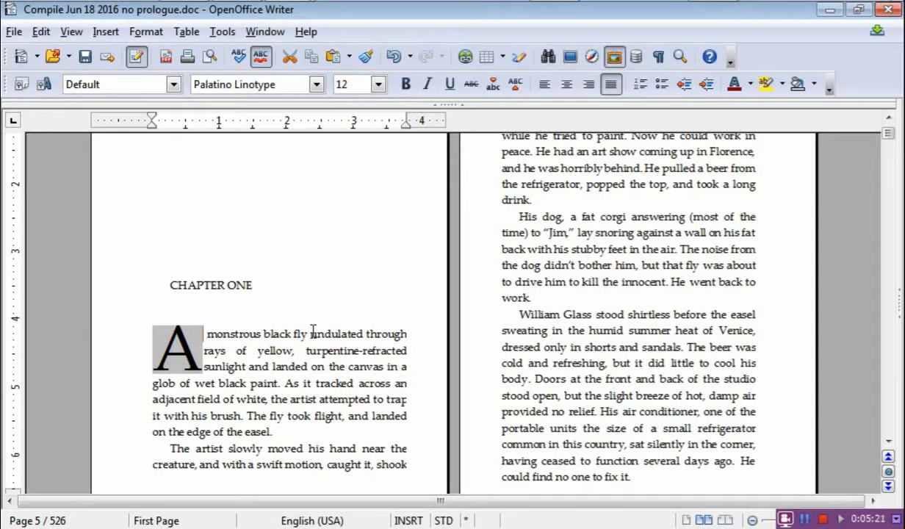
key(Delete)
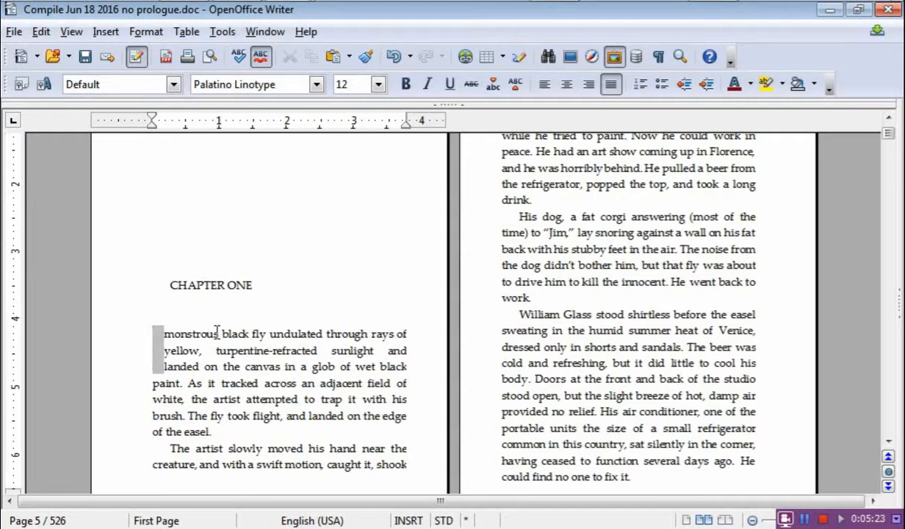
click(394, 56)
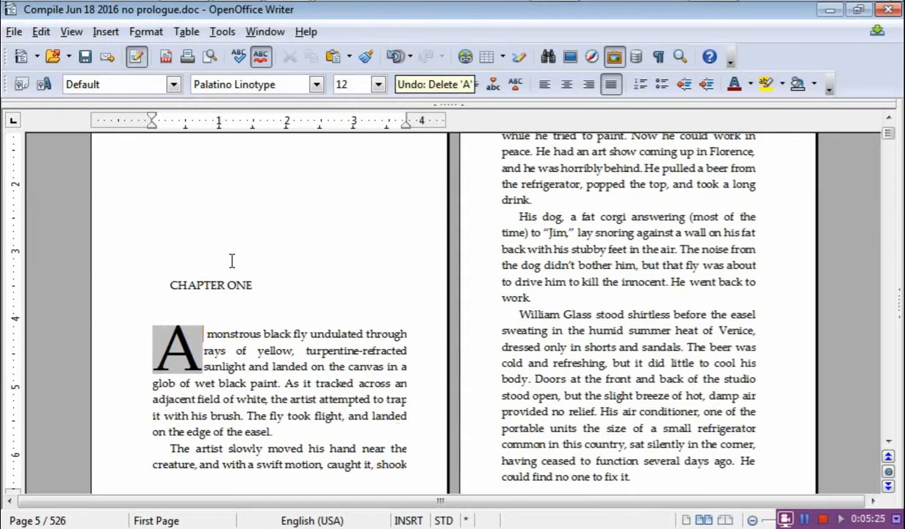
click(208, 333)
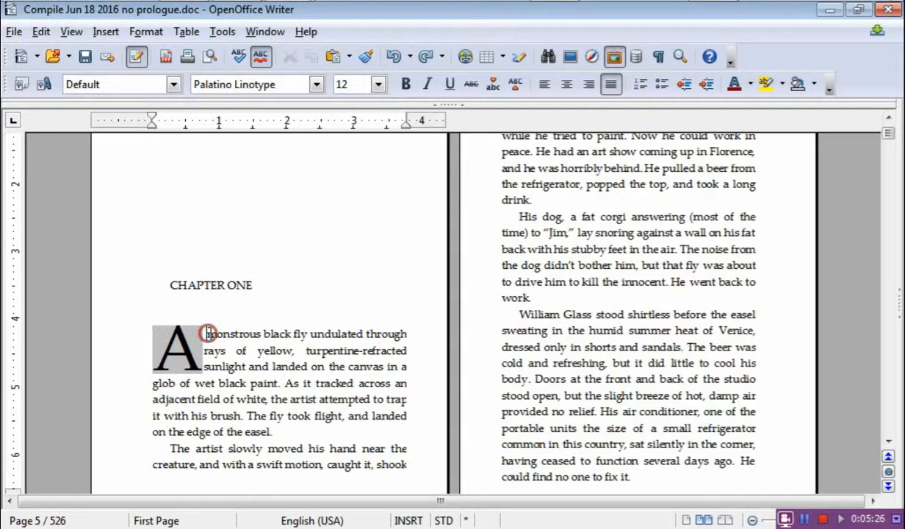
key(BackSpace)
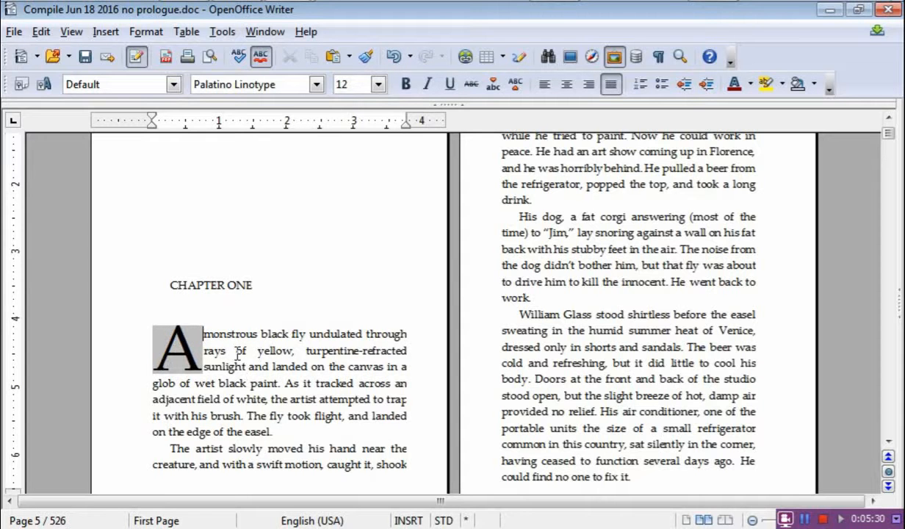
Look through the pages around the start of the manuscript and return to the drop cap under Chapter One
scroll(285, 402, up, 3)
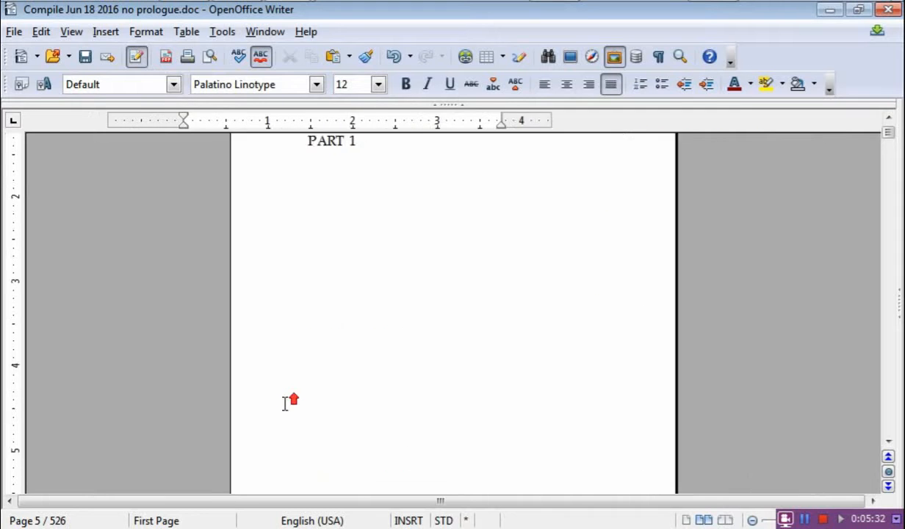
scroll(353, 424, up, 4)
scroll(356, 425, down, 4)
scroll(422, 416, down, 5)
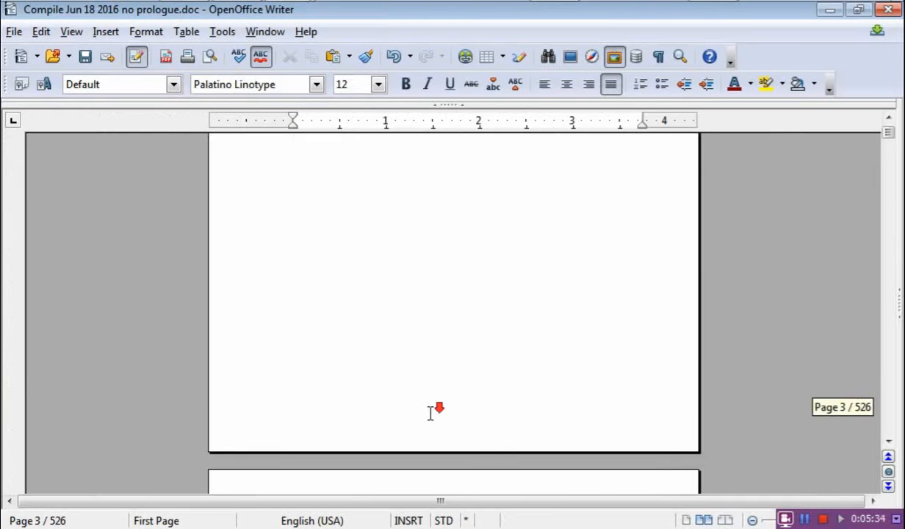
click(887, 132)
mouse_move(887, 132)
mouse_down()
mouse_move(900, 188)
mouse_move(887, 137)
mouse_up()
scroll(424, 371, up, 15)
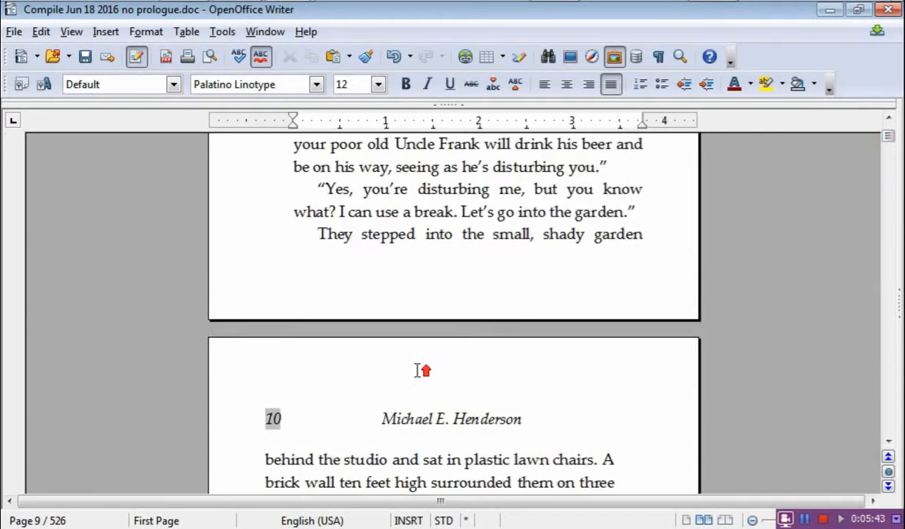
scroll(424, 361, up, 6)
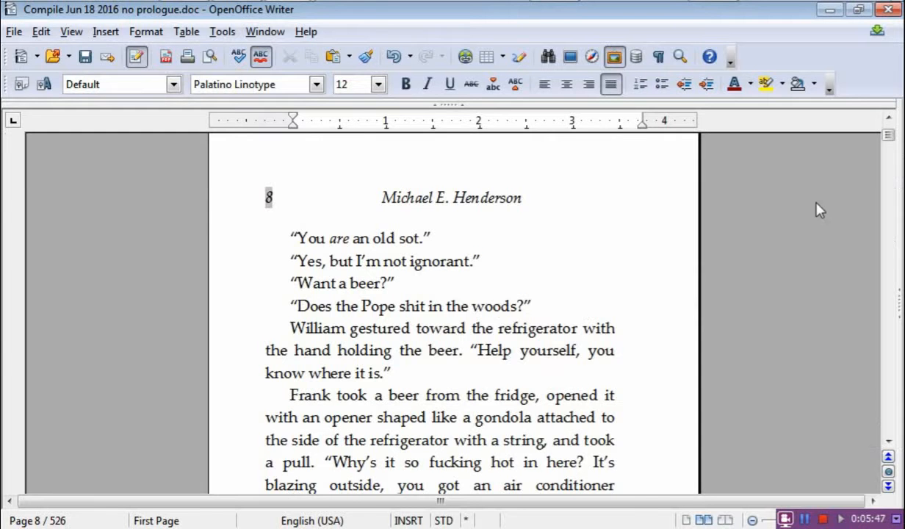
click(887, 121)
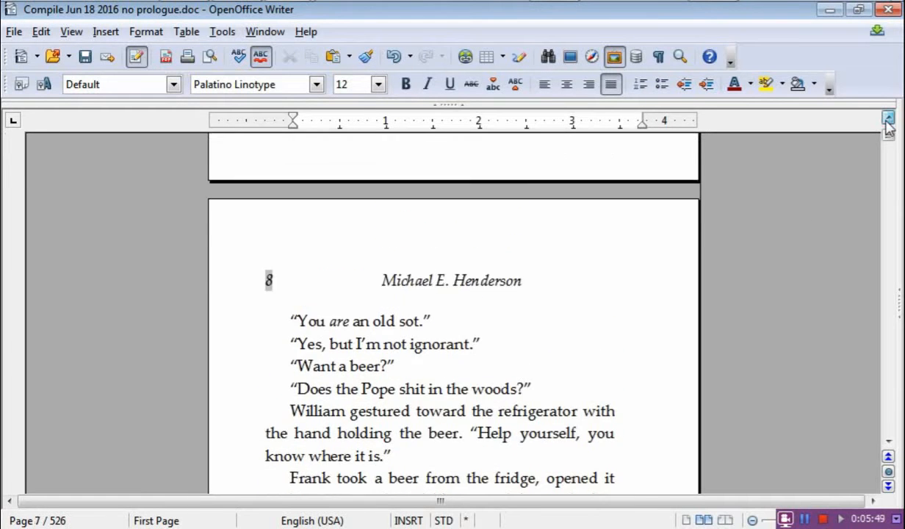
drag(888, 143, 887, 132)
scroll(275, 445, down, 10)
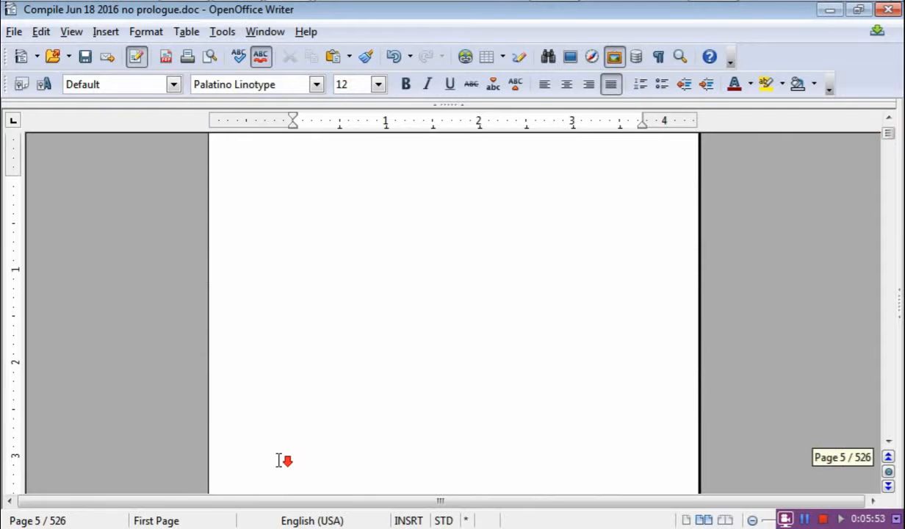
scroll(295, 438, up, 3)
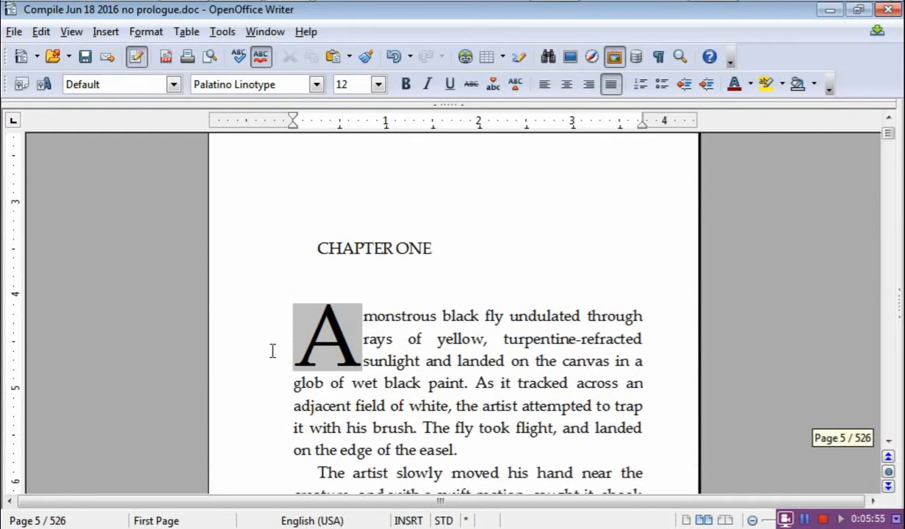
Examine the Chapter One opening and its drop cap in the page preview at 100 %, and close the preview
click(408, 404)
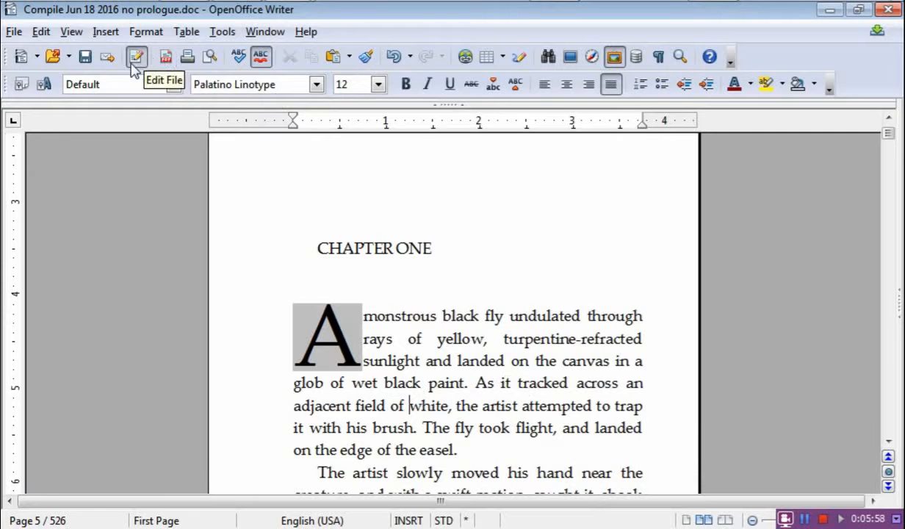
click(209, 57)
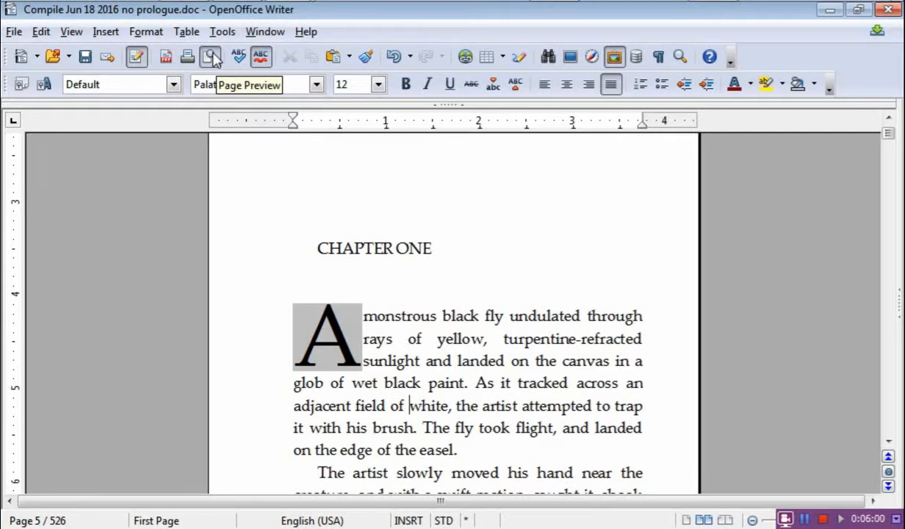
click(14, 32)
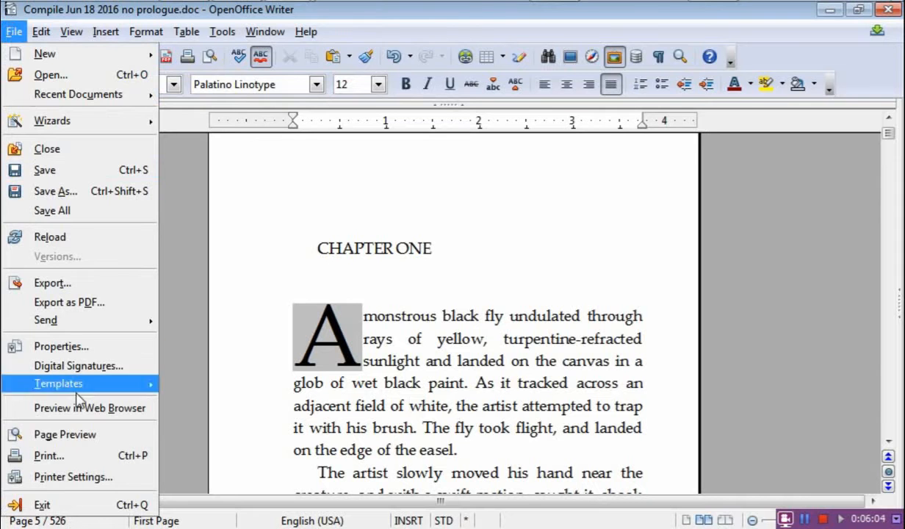
click(205, 59)
click(209, 58)
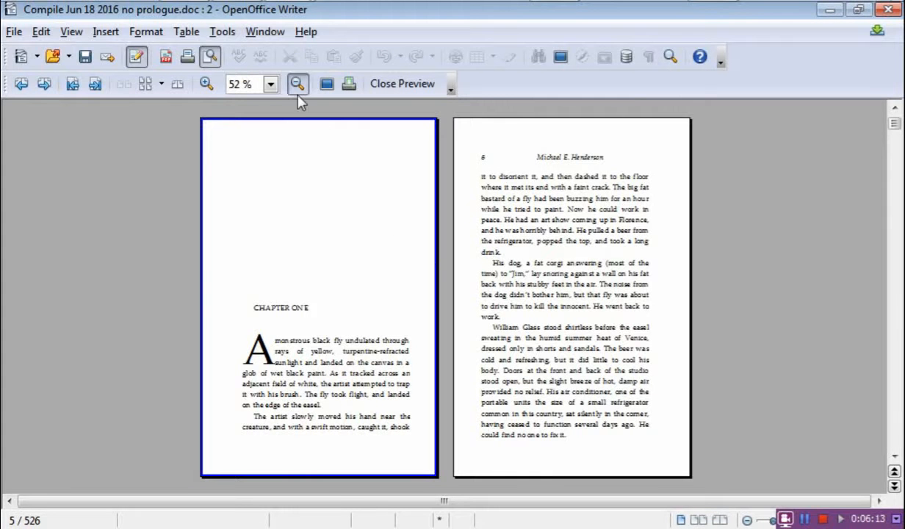
click(204, 85)
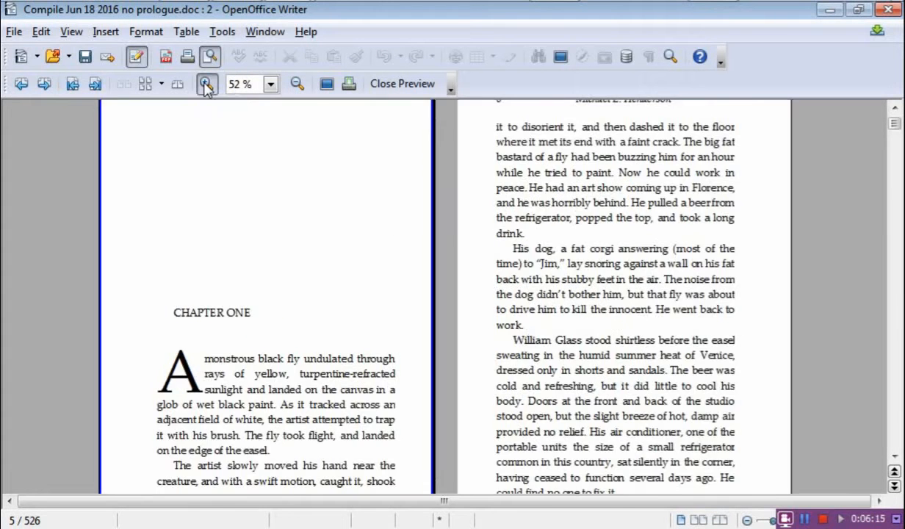
click(203, 85)
scroll(229, 285, down, 5)
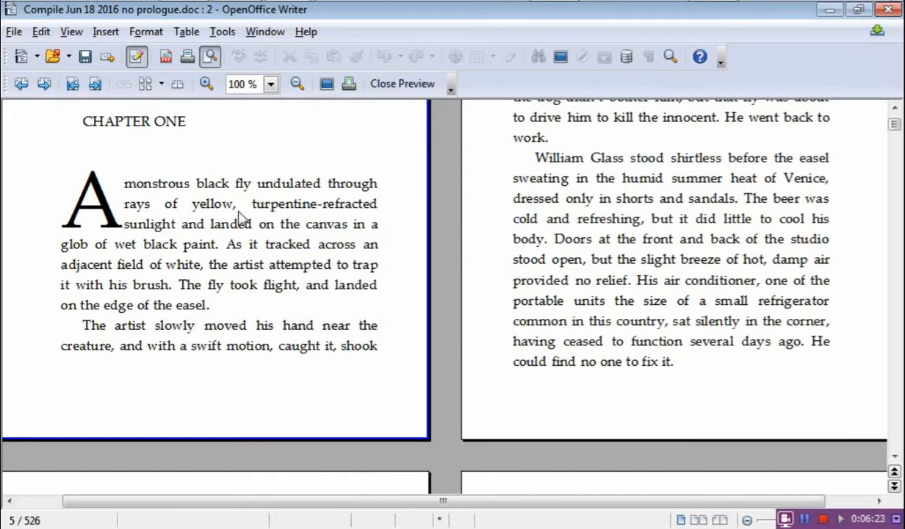
scroll(299, 295, up, 12)
scroll(299, 298, down, 17)
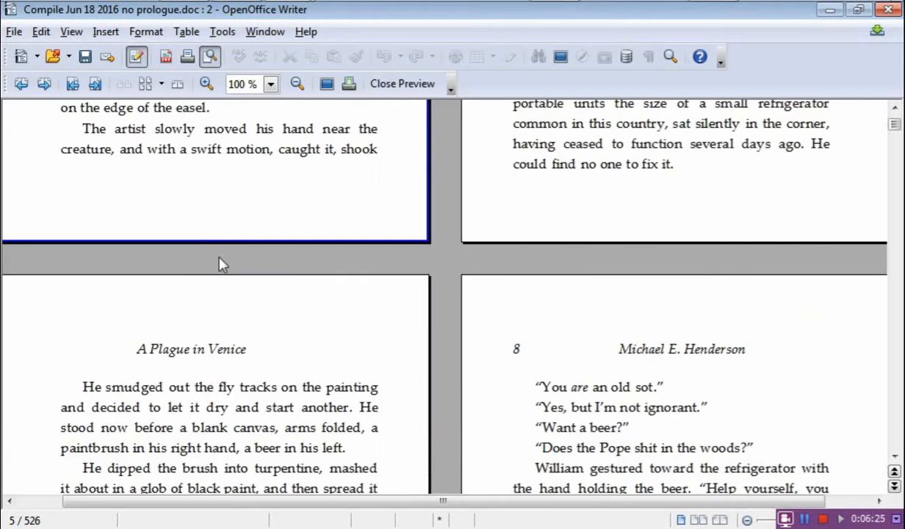
scroll(219, 262, up, 10)
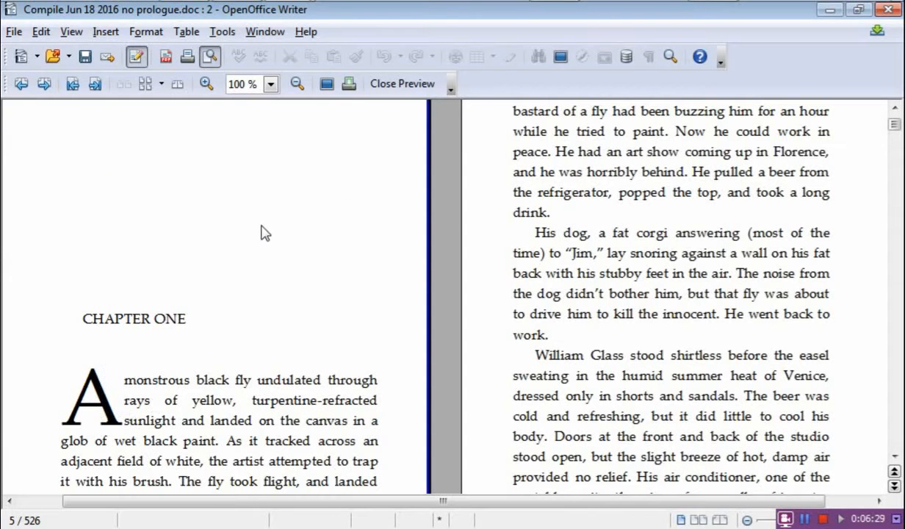
click(209, 58)
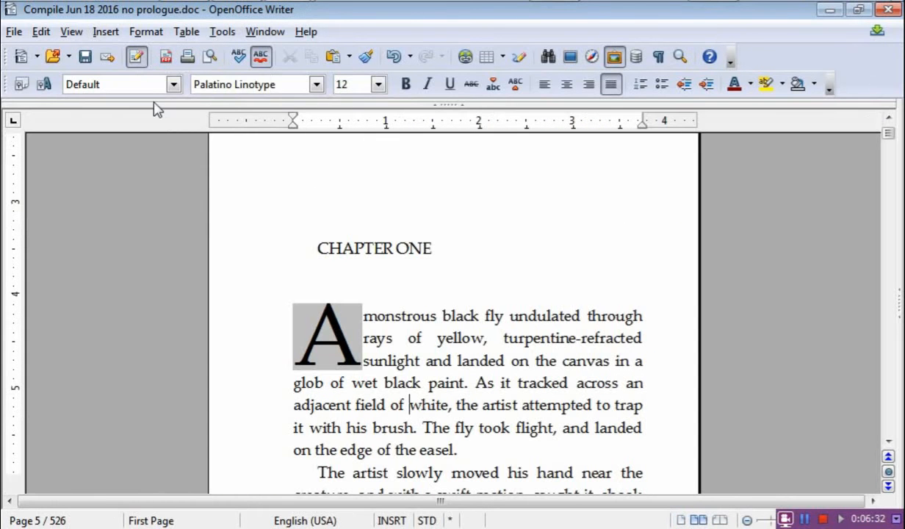
Reduce the drop cap of the paragraph under Chapter One to 2 lines
click(142, 32)
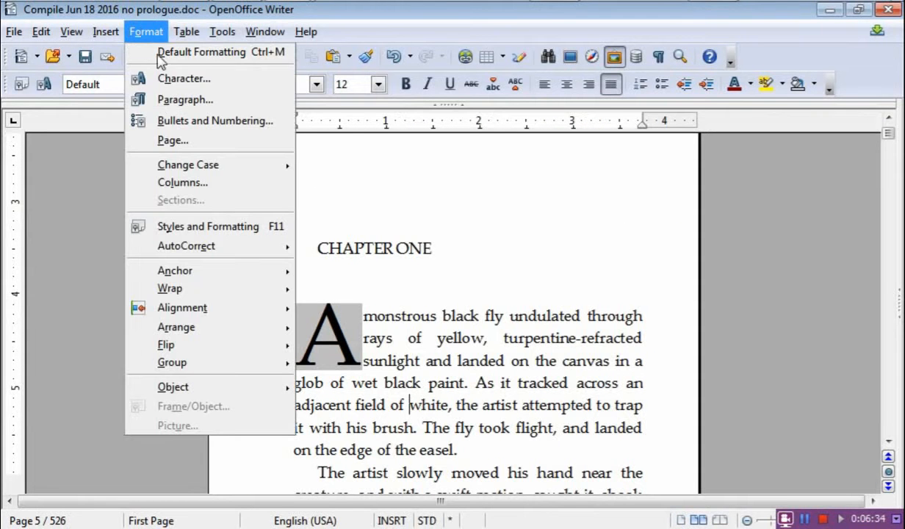
click(194, 101)
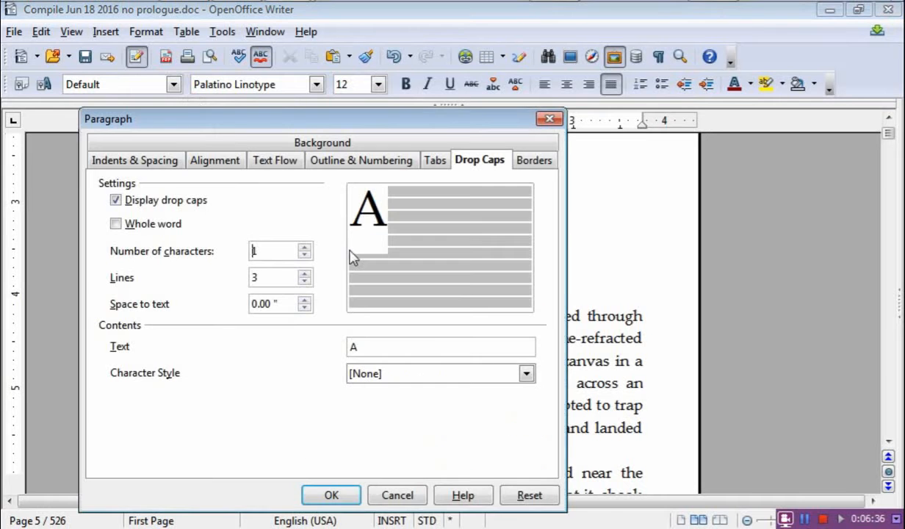
click(304, 283)
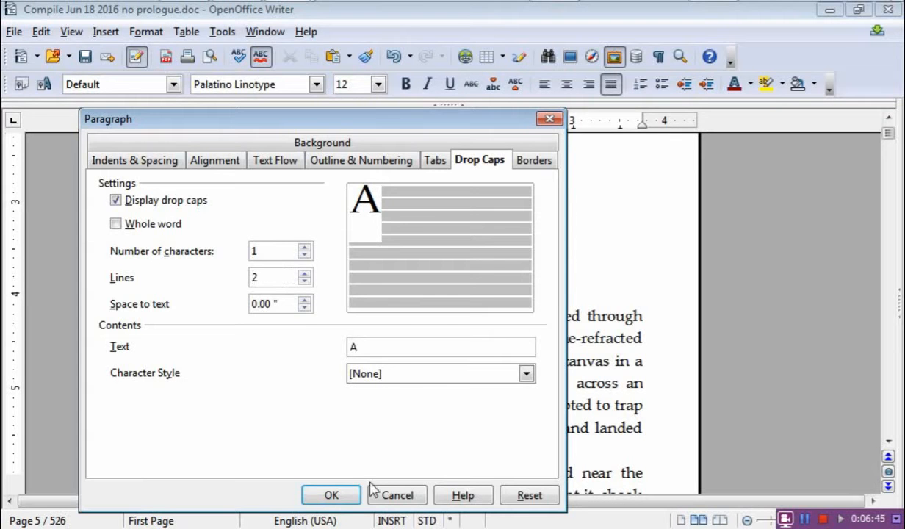
click(331, 493)
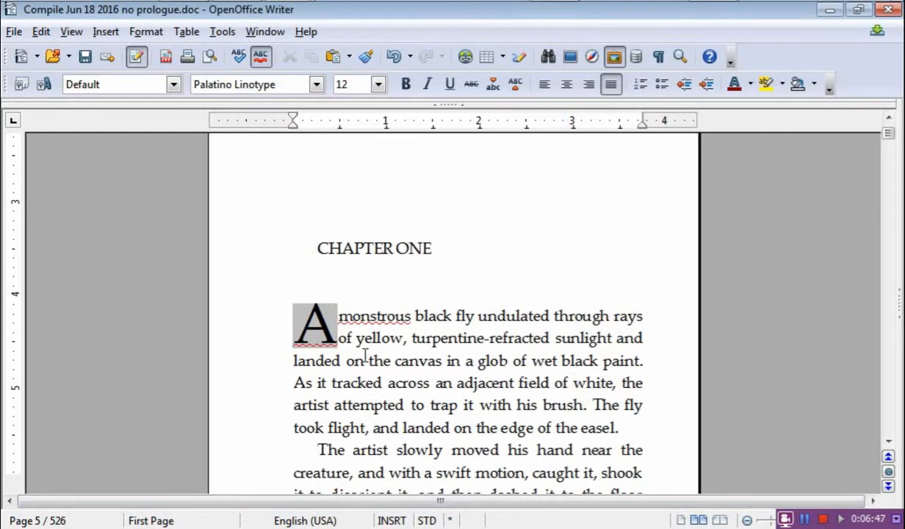
Examine the two-line drop cap and the Chapter One opening in the page preview at 100 %, and close the preview
click(212, 59)
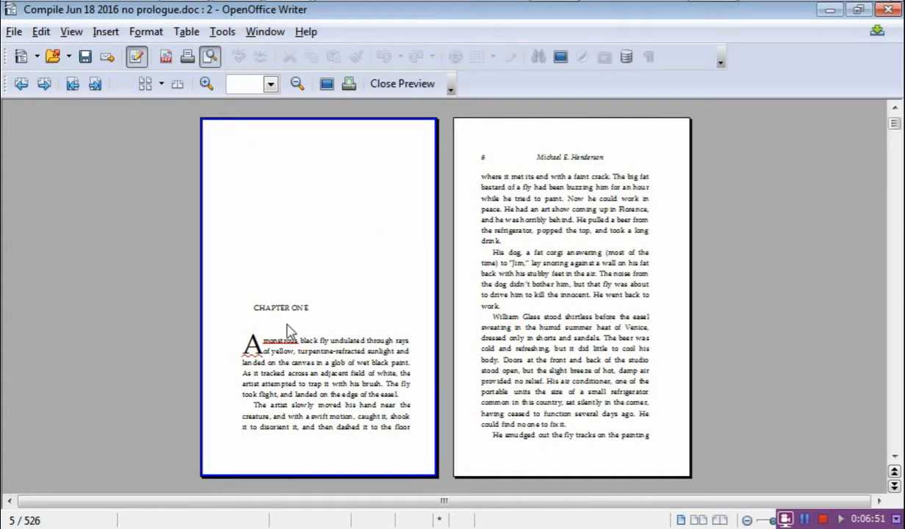
click(207, 85)
click(207, 86)
click(206, 85)
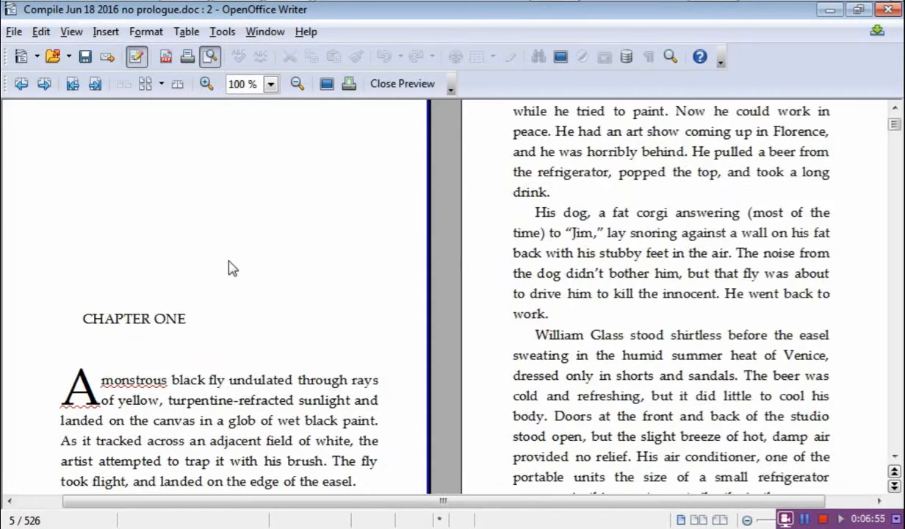
scroll(229, 266, down, 3)
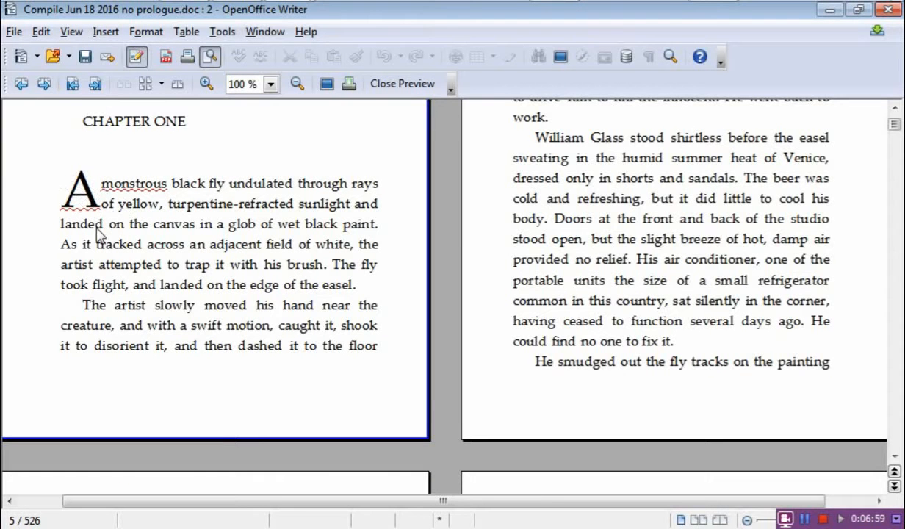
scroll(220, 174, up, 6)
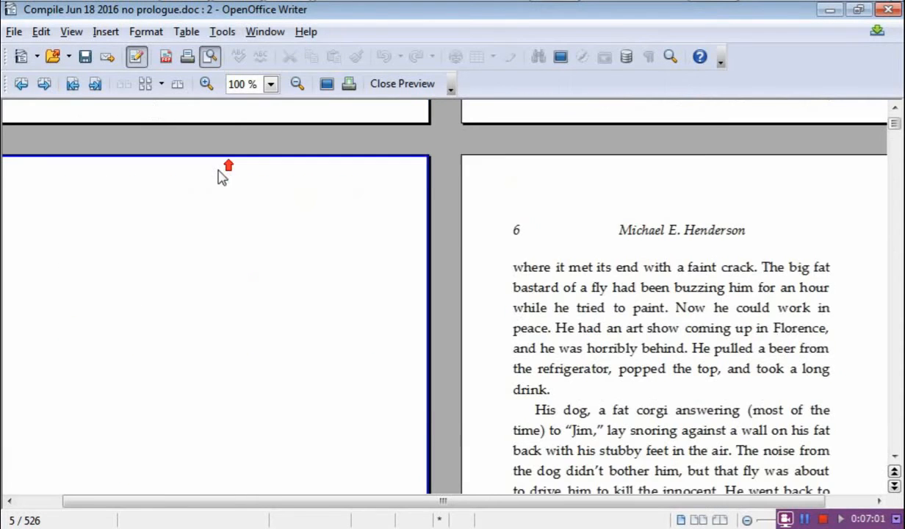
scroll(204, 187, down, 6)
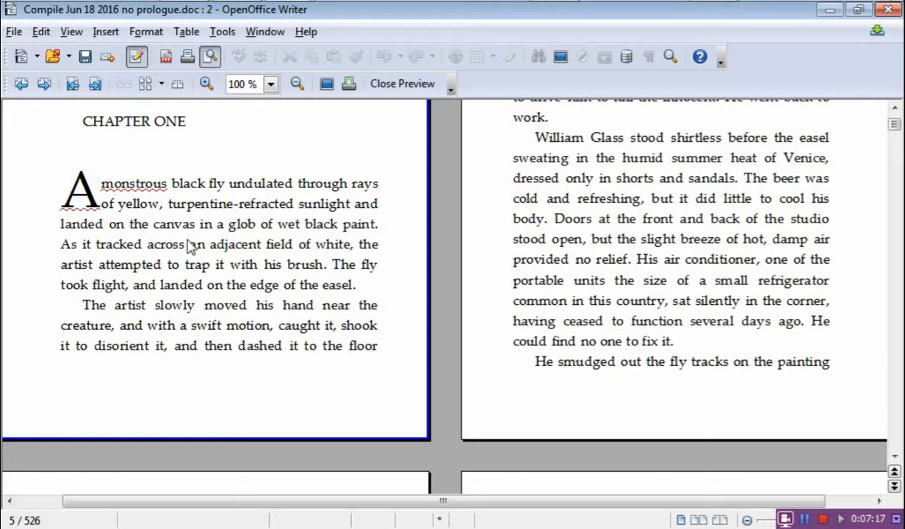
scroll(176, 221, down, 5)
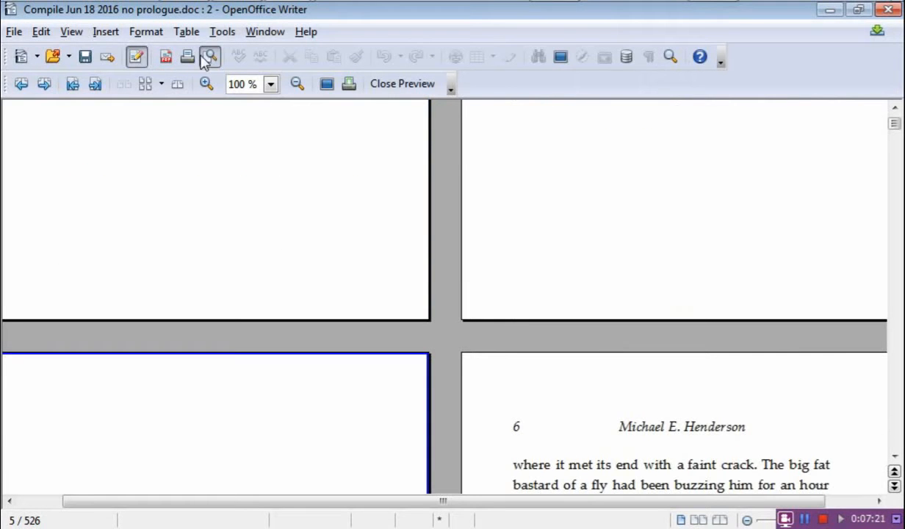
key(Escape)
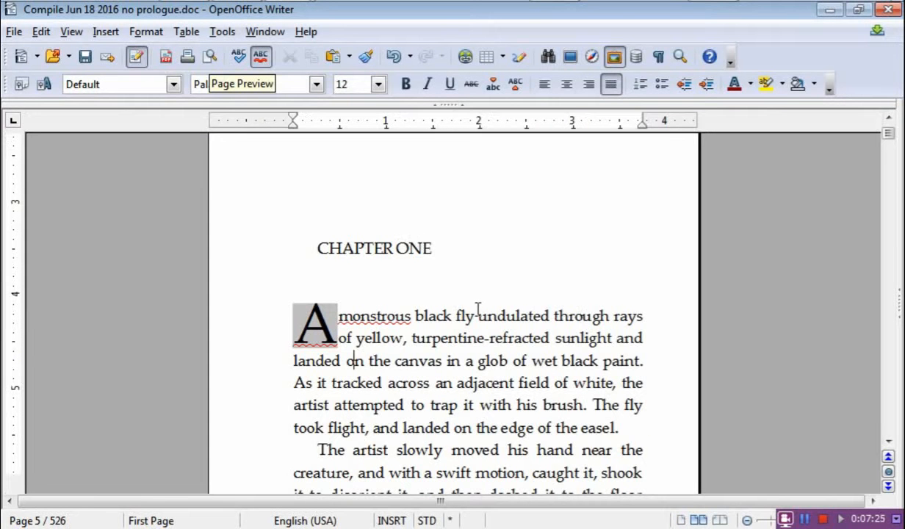
Look through the pages following Chapter One in the two-page view and return to the Chapter One heading
scroll(481, 305, down, 3)
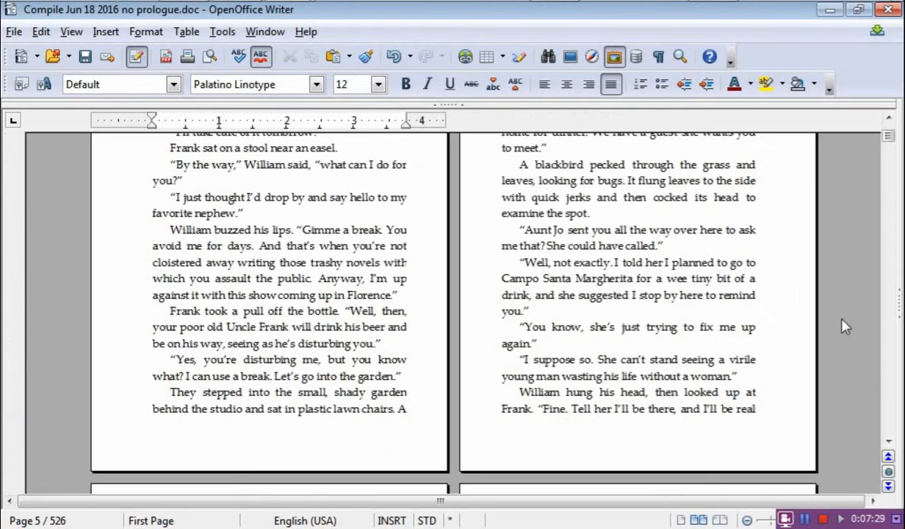
drag(886, 137, 888, 143)
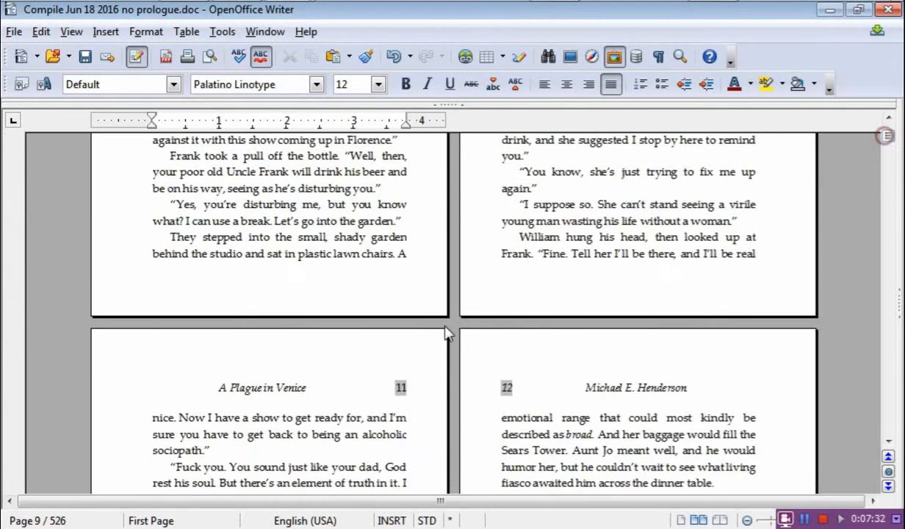
scroll(356, 342, up, 5)
scroll(345, 339, up, 7)
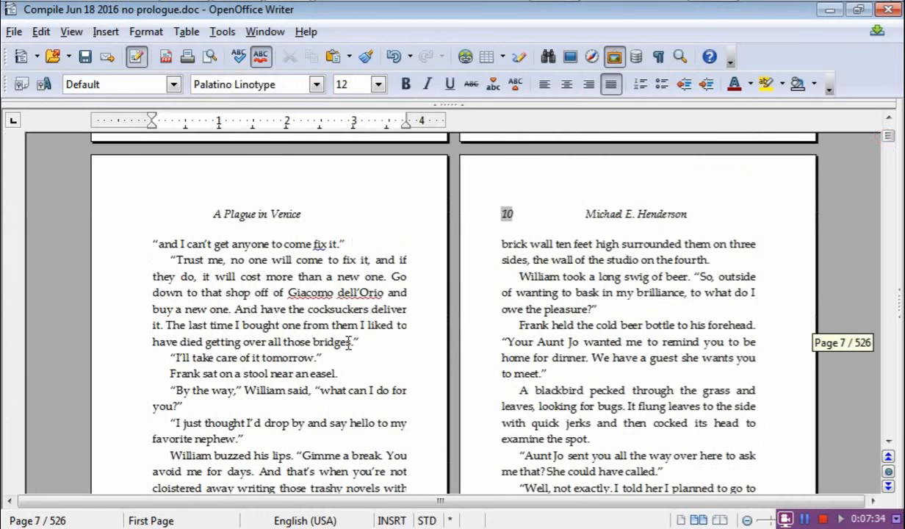
scroll(262, 294, up, 7)
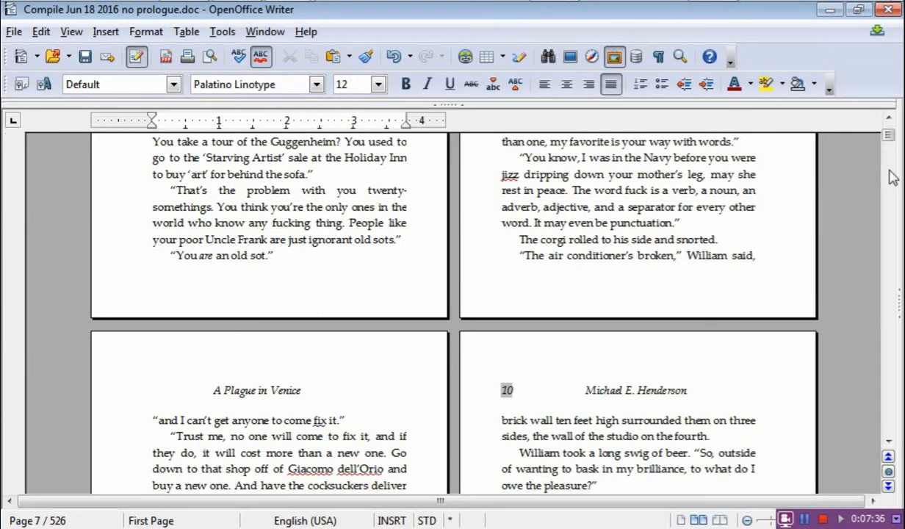
scroll(882, 165, down, 6)
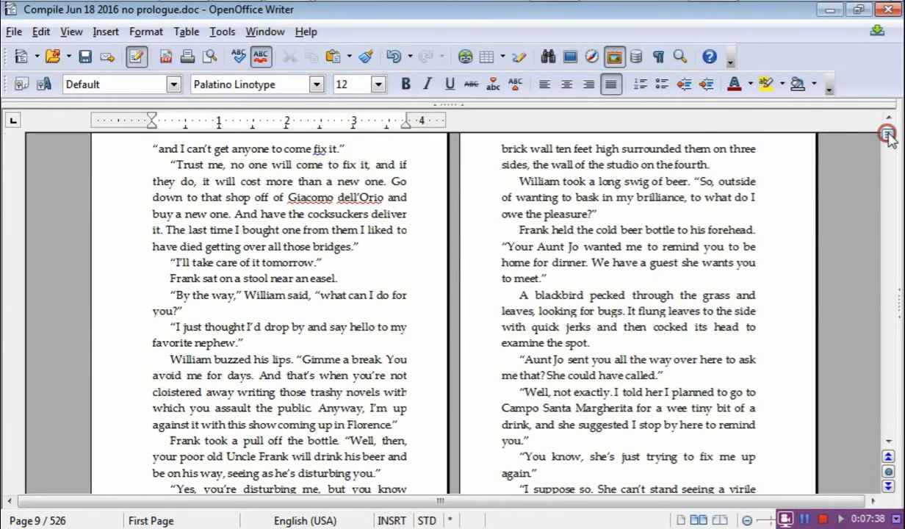
drag(890, 131, 890, 122)
scroll(282, 382, down, 20)
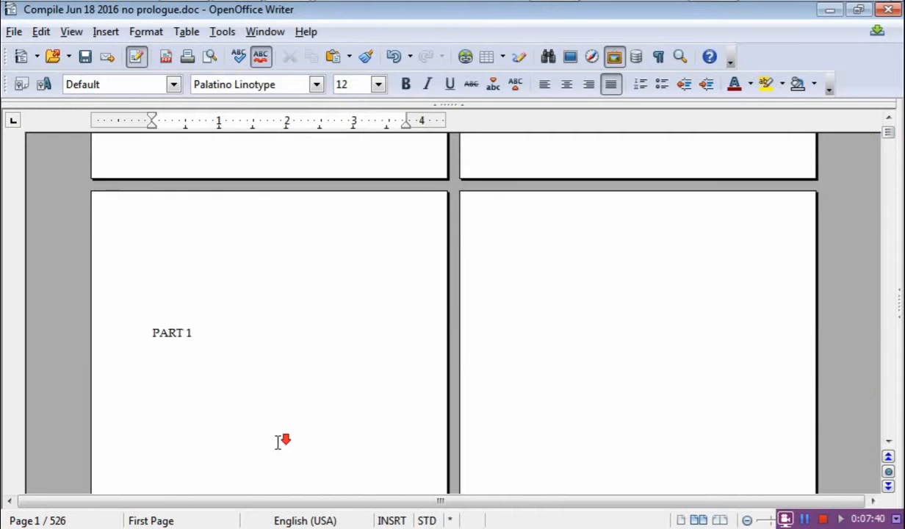
scroll(279, 437, down, 6)
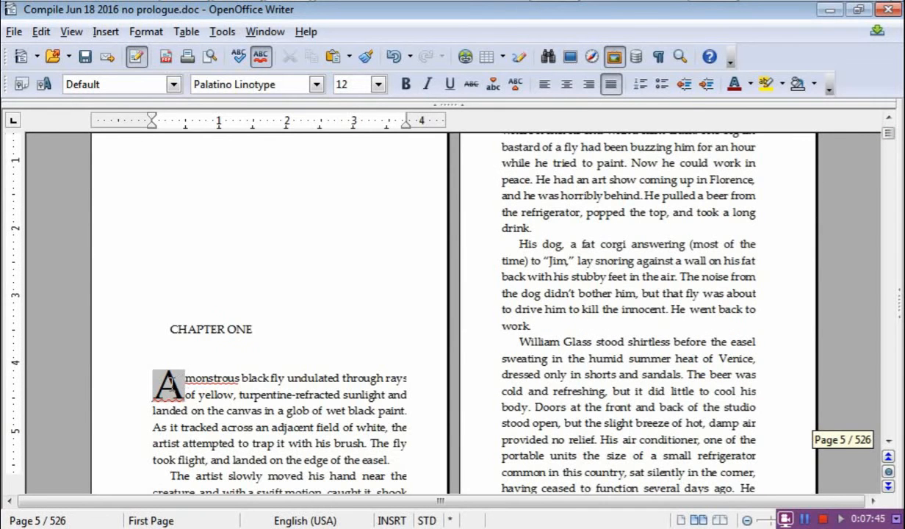
Remove the first-line indent from the "CHAPTER ONE" heading and add four blank lines below it
click(159, 320)
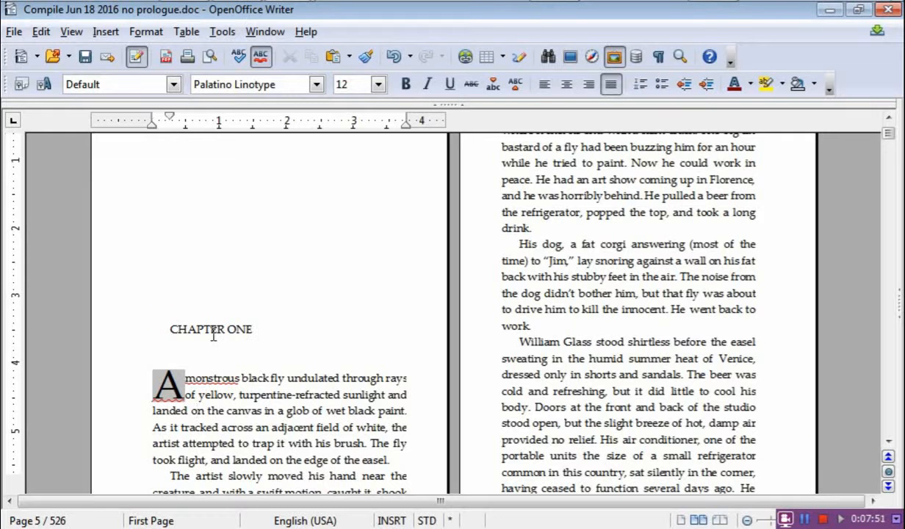
key(BackSpace)
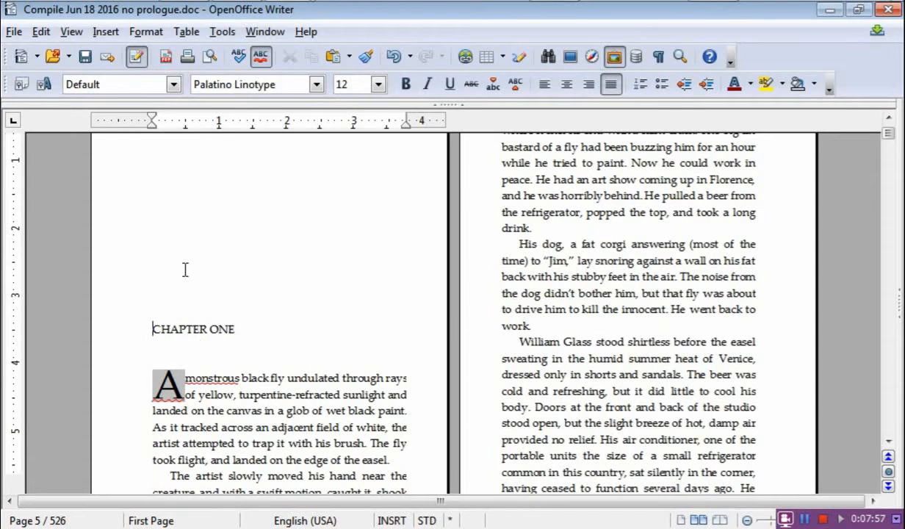
scroll(185, 270, down, 3)
click(242, 247)
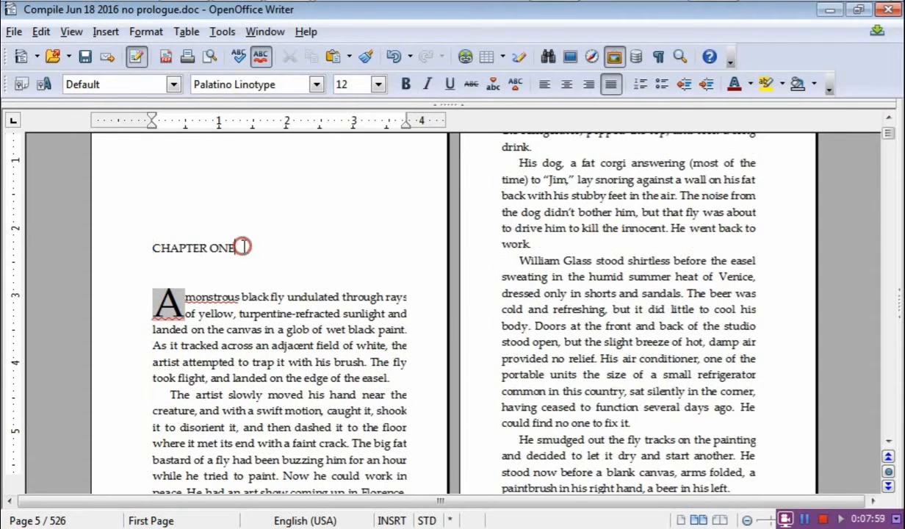
key(Return)
key(Return)
key(Return)
key(Return)
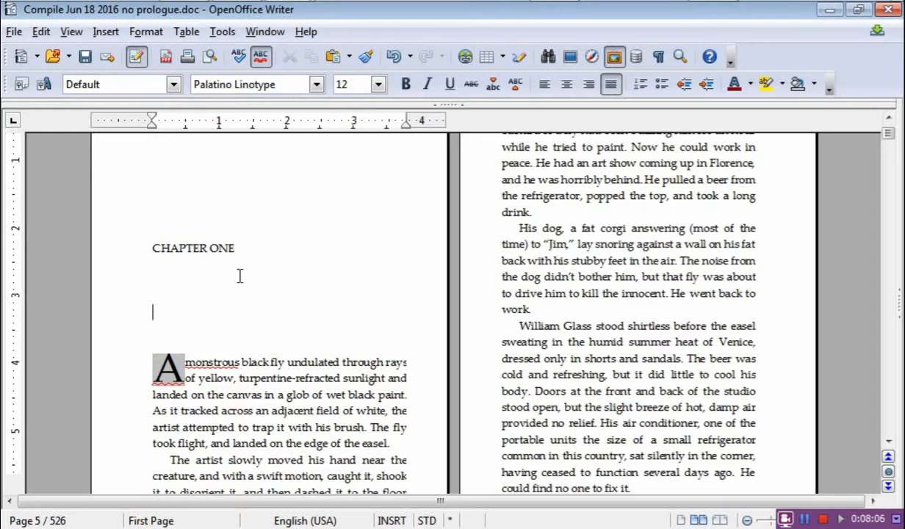
Look through the pages after the chapter opening for the "#" scene break on page 12 and place the cursor there
scroll(270, 359, down, 7)
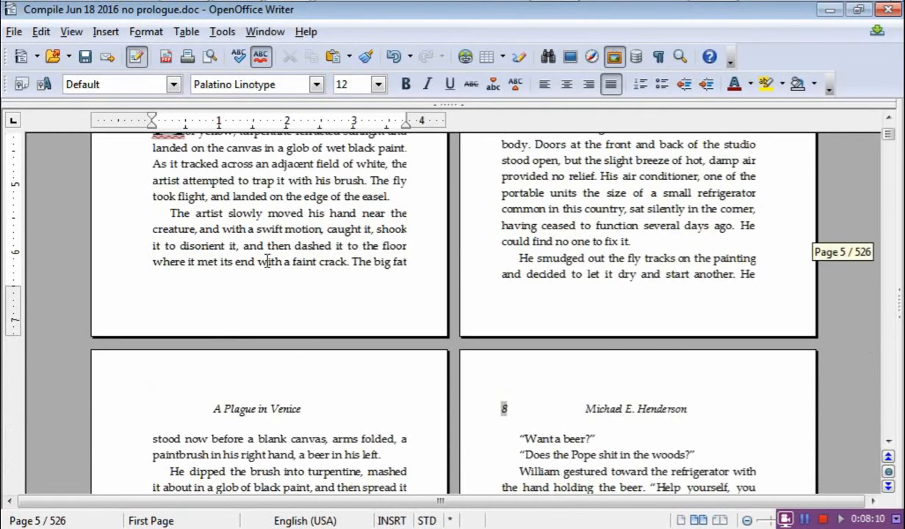
scroll(268, 261, up, 8)
scroll(268, 261, down, 9)
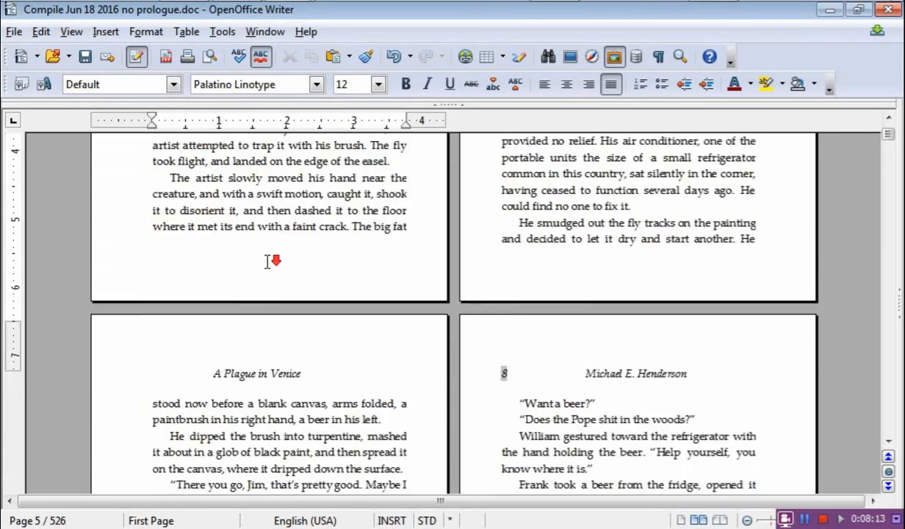
scroll(268, 261, down, 14)
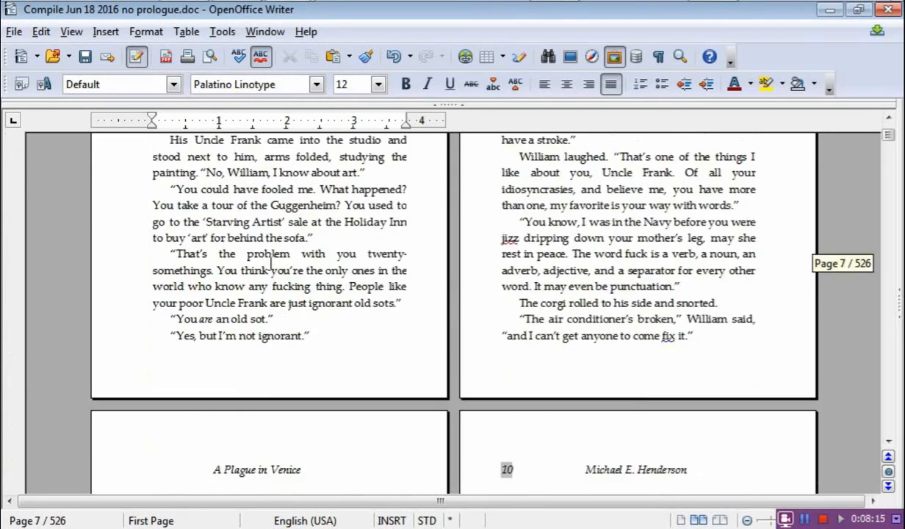
scroll(271, 260, down, 10)
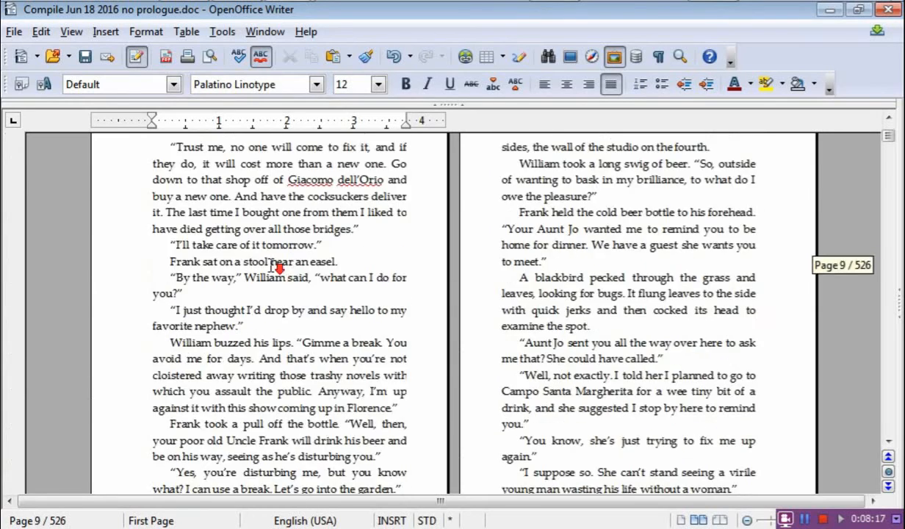
scroll(272, 265, down, 13)
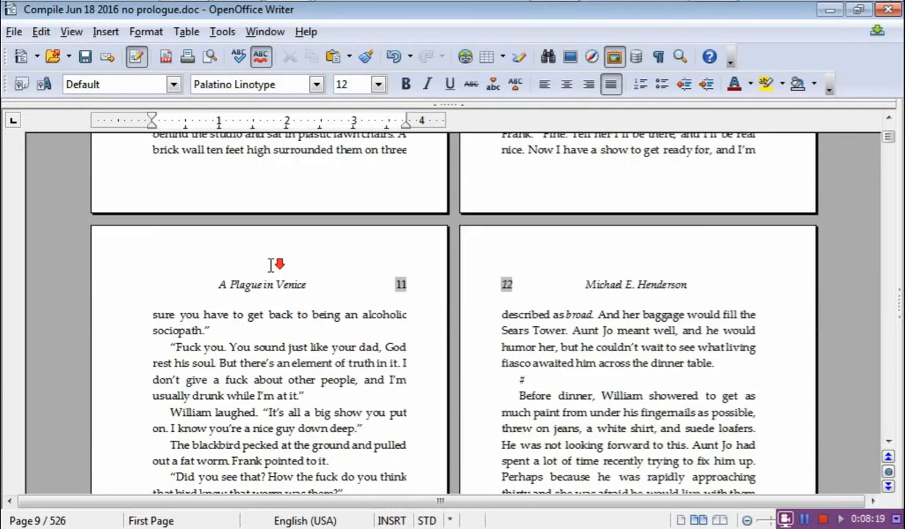
scroll(272, 265, down, 5)
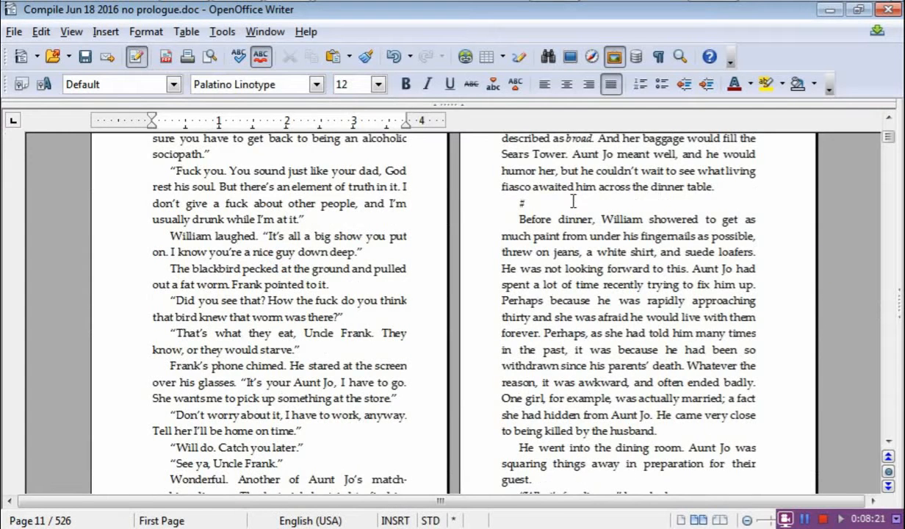
scroll(573, 200, up, 2)
click(508, 263)
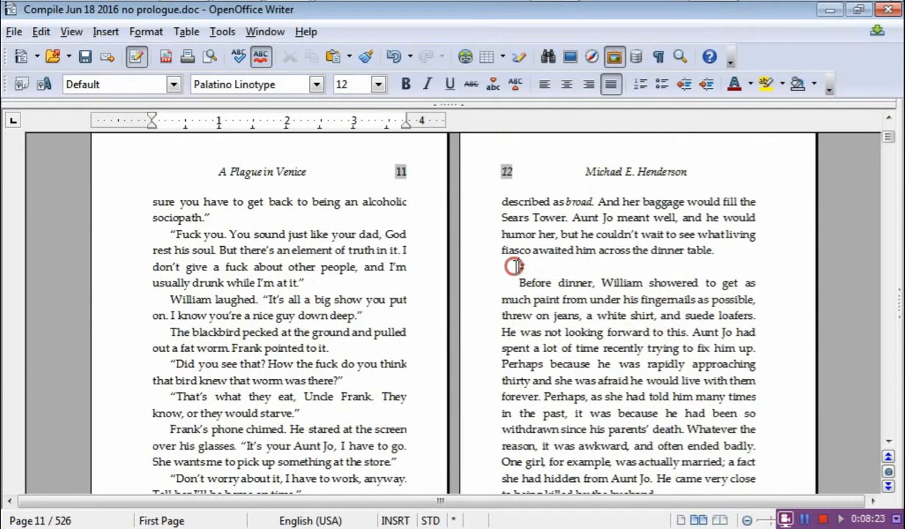
Enlarge the view to one page across and return to the "#" scene break above "Before dinner" on page 12
scroll(587, 320, up, 4)
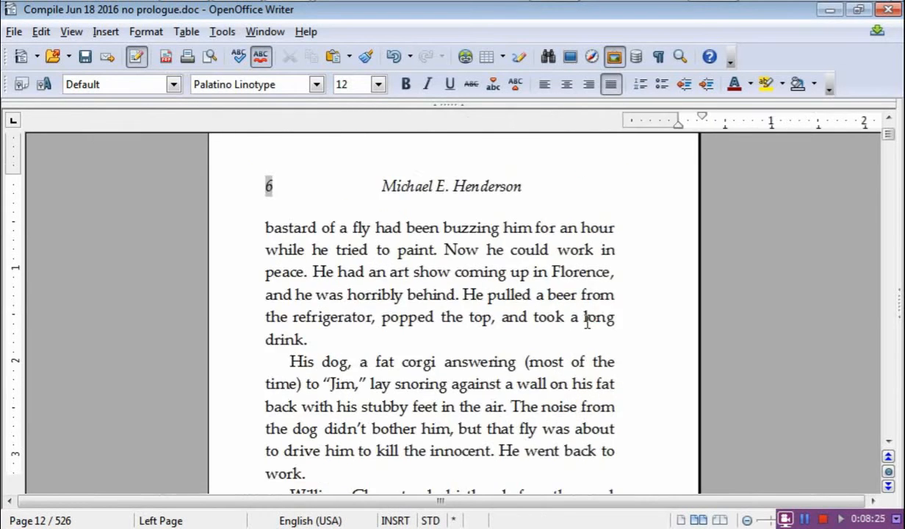
scroll(577, 329, down, 3)
scroll(576, 330, down, 12)
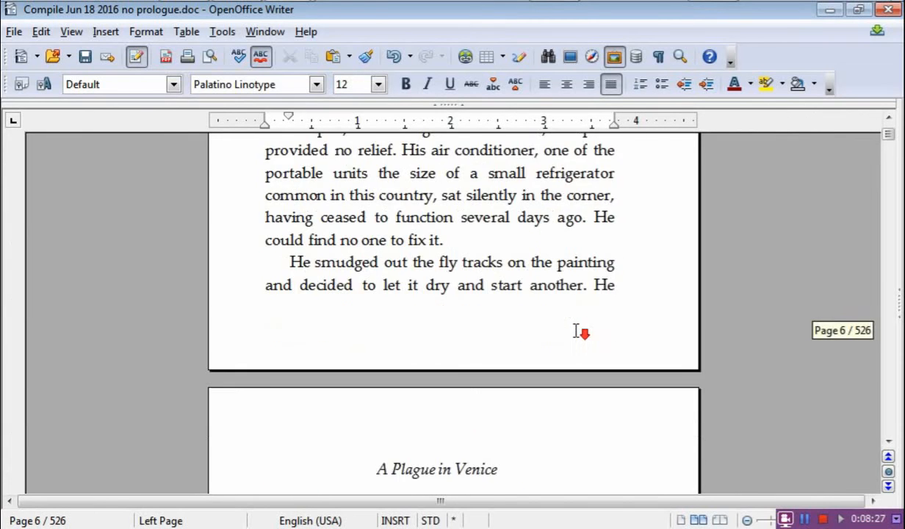
scroll(577, 330, down, 15)
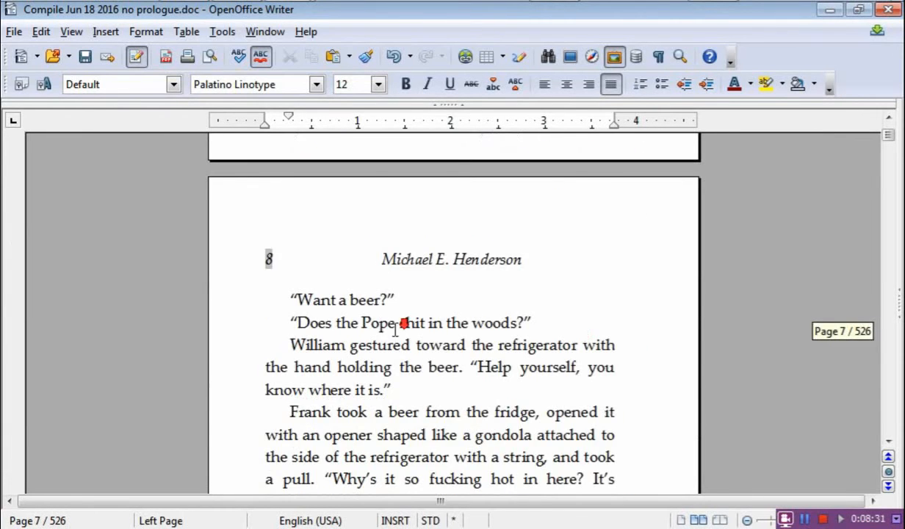
scroll(400, 323, down, 15)
scroll(400, 331, down, 15)
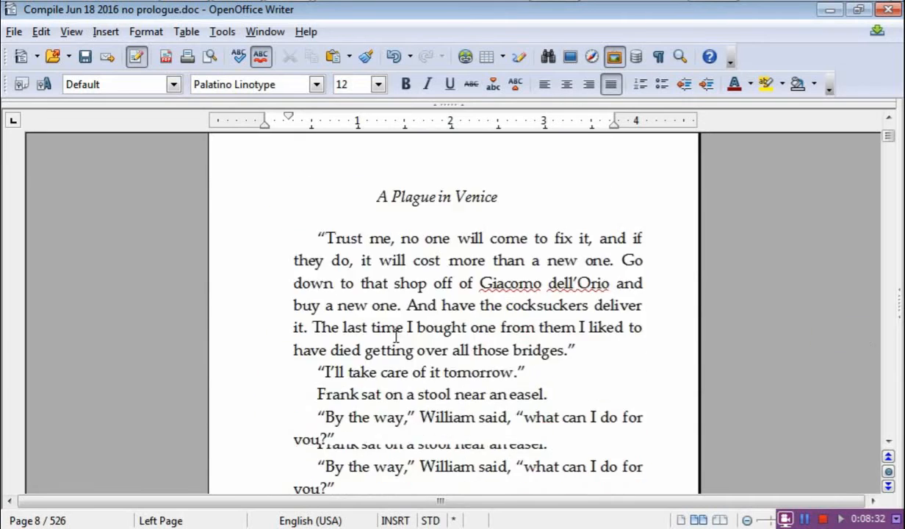
scroll(401, 339, down, 15)
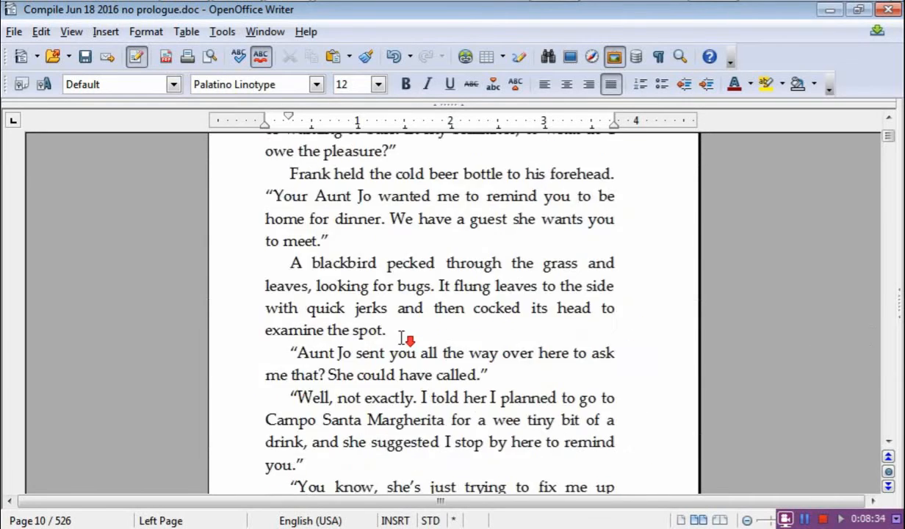
scroll(409, 337, down, 15)
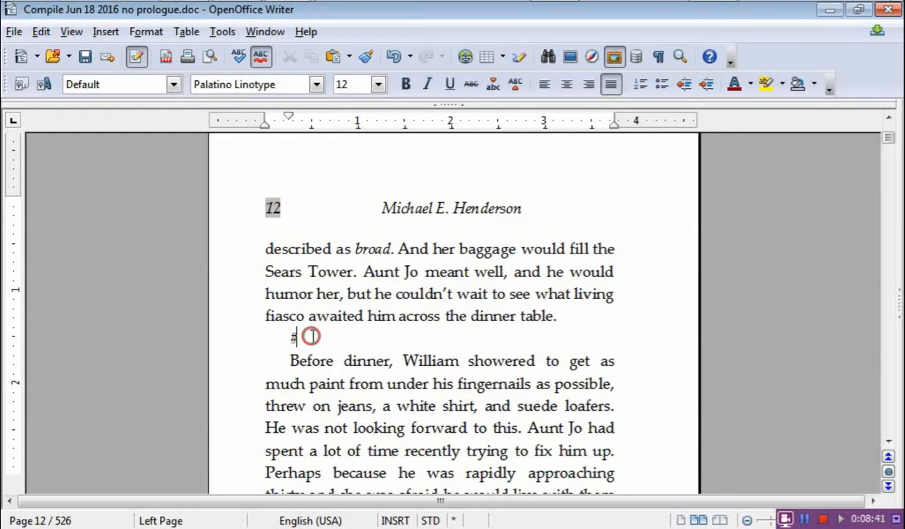
drag(313, 335, 266, 335)
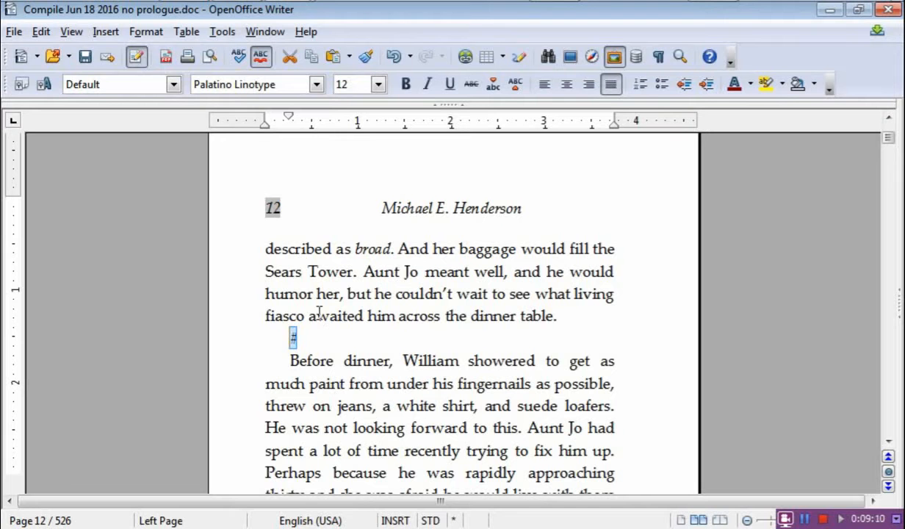
click(286, 336)
click(286, 336)
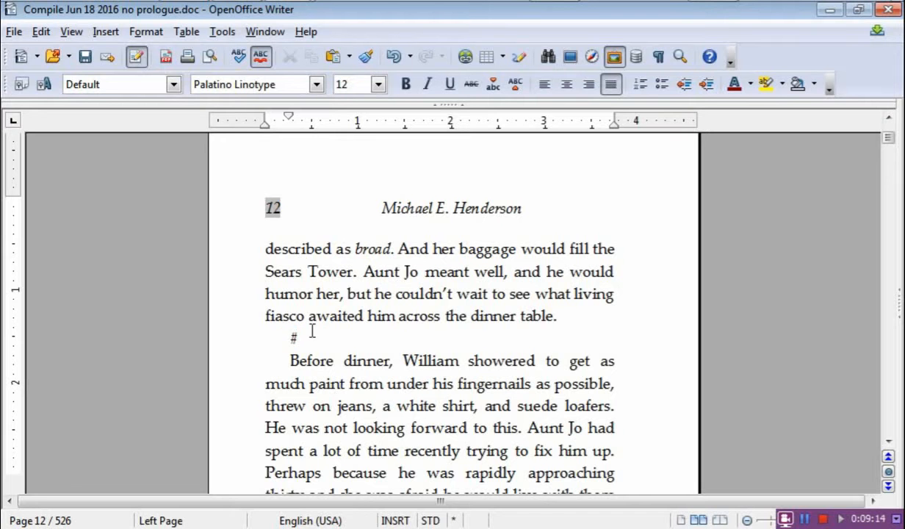
drag(283, 336, 299, 337)
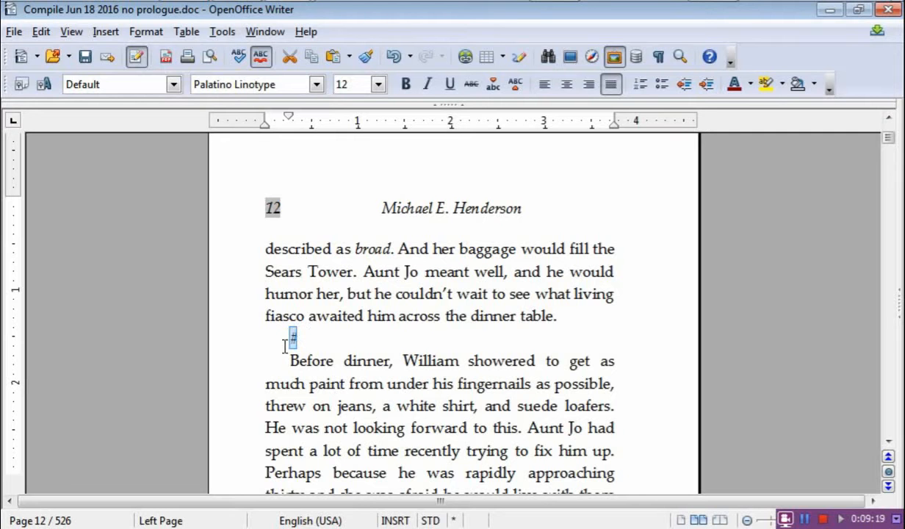
click(305, 292)
click(287, 358)
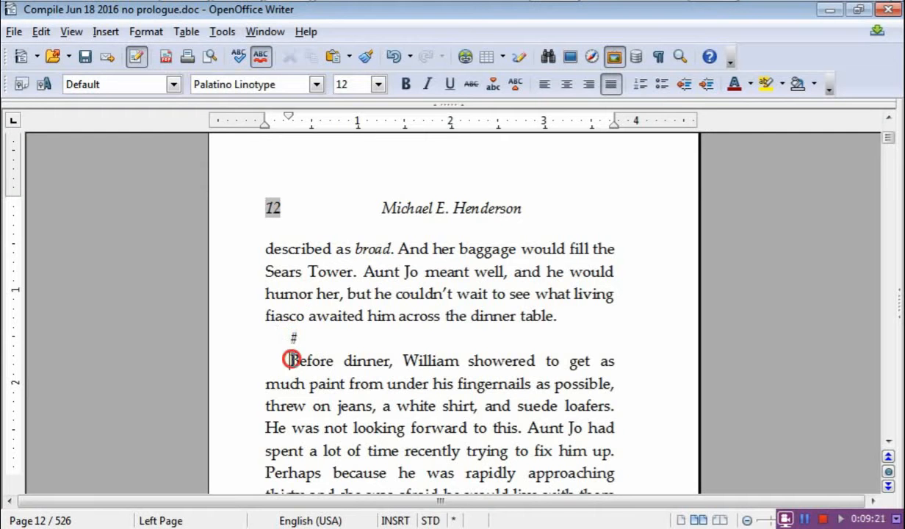
click(309, 337)
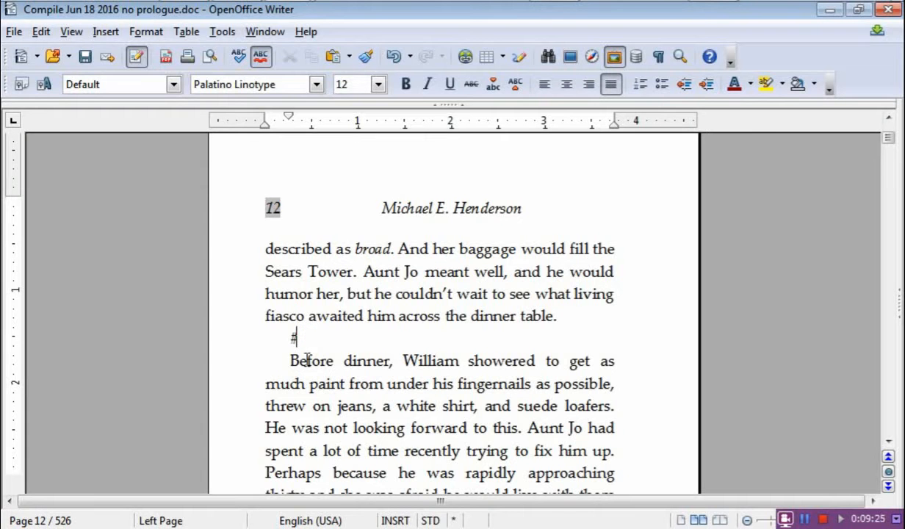
Remove the first-line indent from the "Before dinner" paragraph on page 12 and convert the words "Before dinner" to uppercase
click(285, 360)
key(BackSpace)
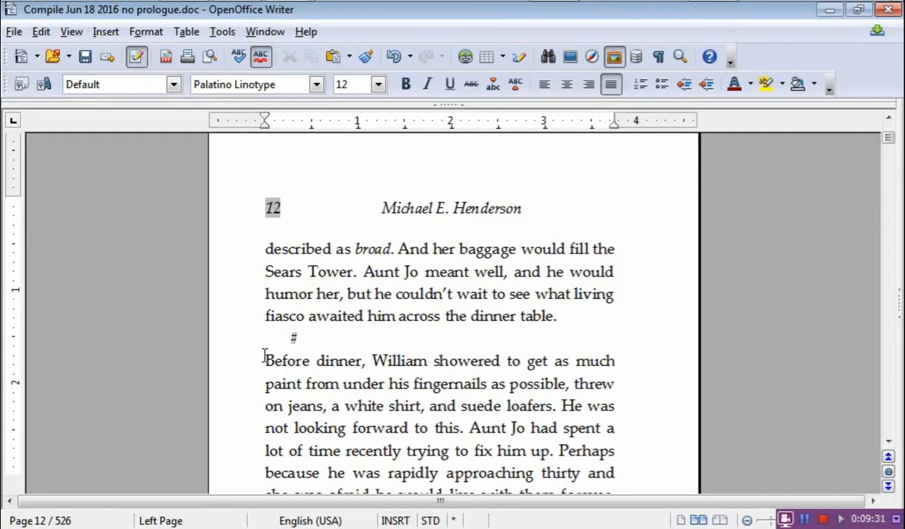
mouse_move(262, 357)
mouse_down()
mouse_move(429, 371)
mouse_move(389, 384)
mouse_move(363, 360)
mouse_up()
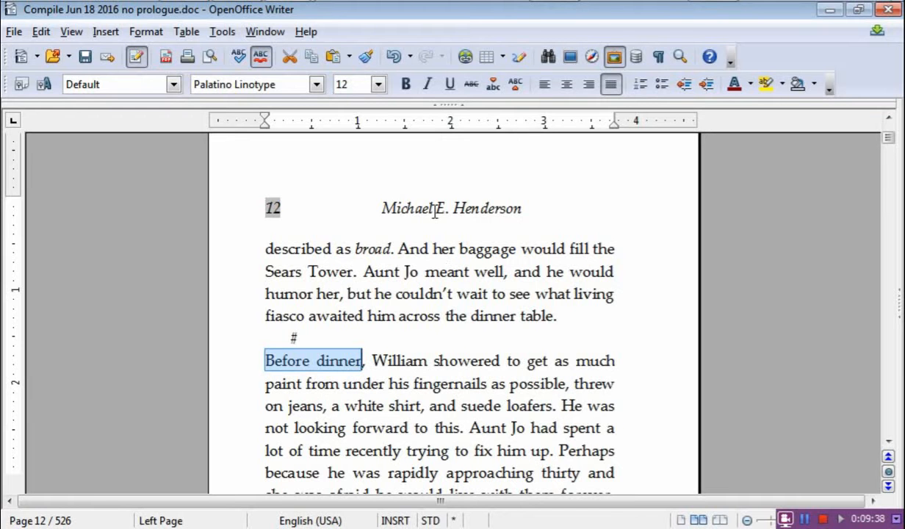
click(514, 86)
click(354, 427)
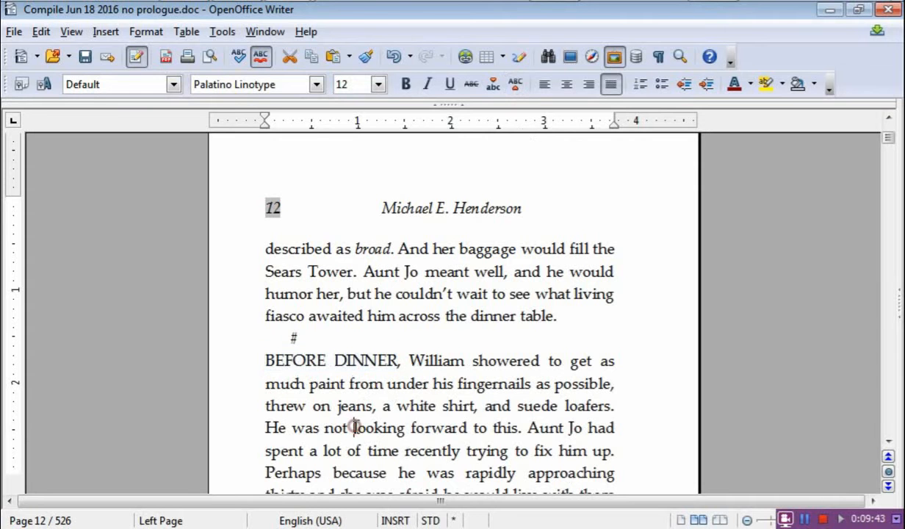
click(569, 317)
key(Return)
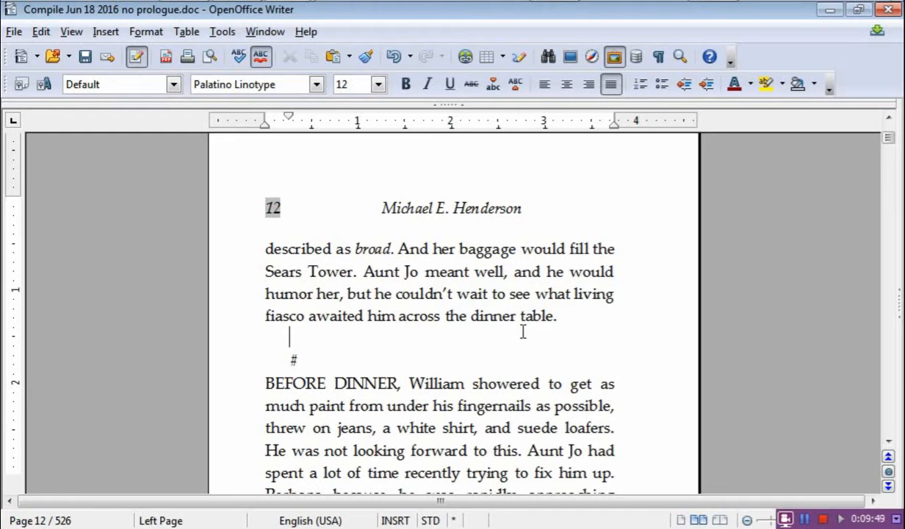
key(BackSpace)
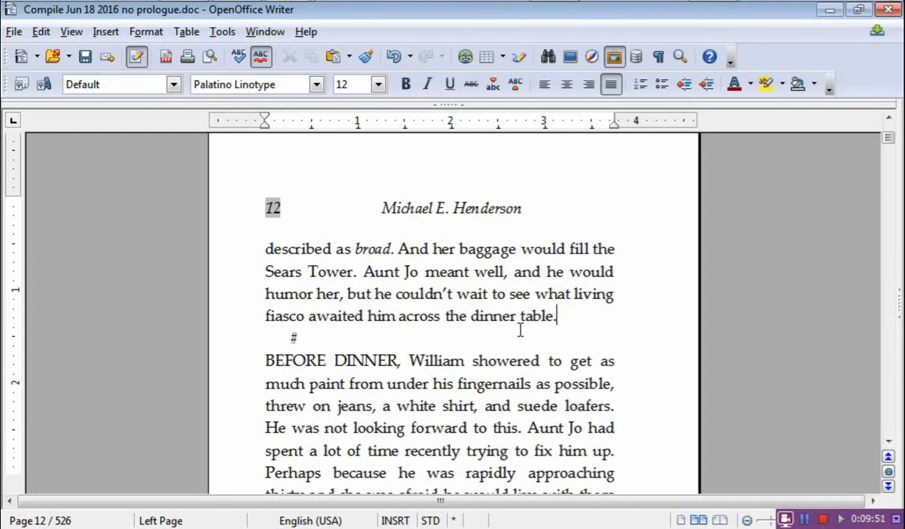
Replace the "#" scene break above "BEFORE DINNER" with a centred "§§§" that has a blank line above and below it
drag(569, 316, 567, 335)
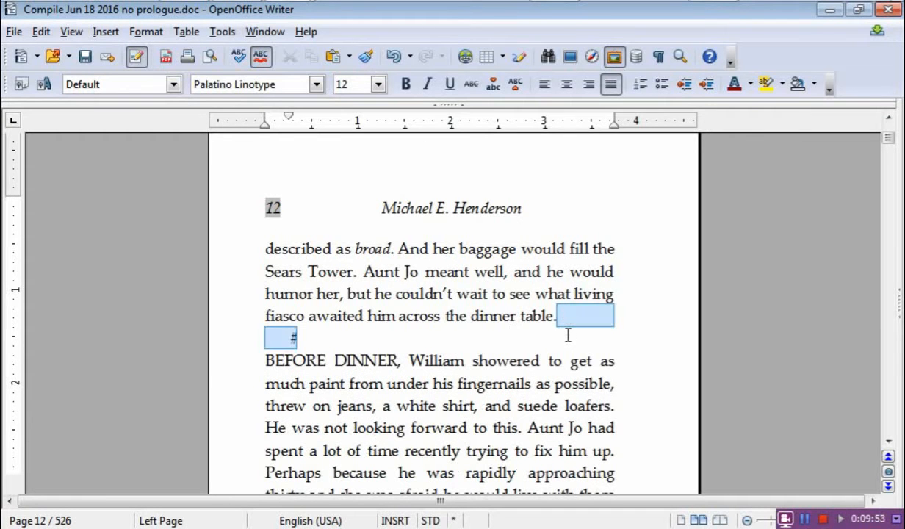
text(§§§)
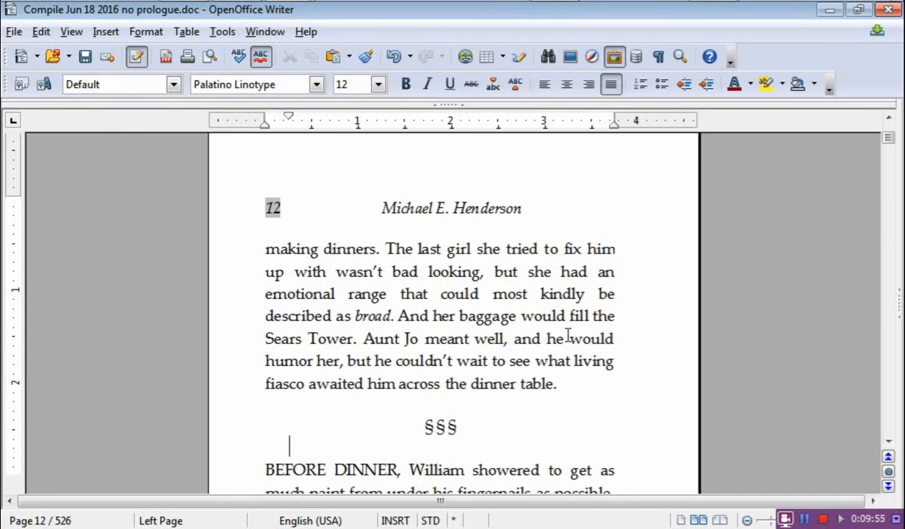
scroll(488, 377, down, 3)
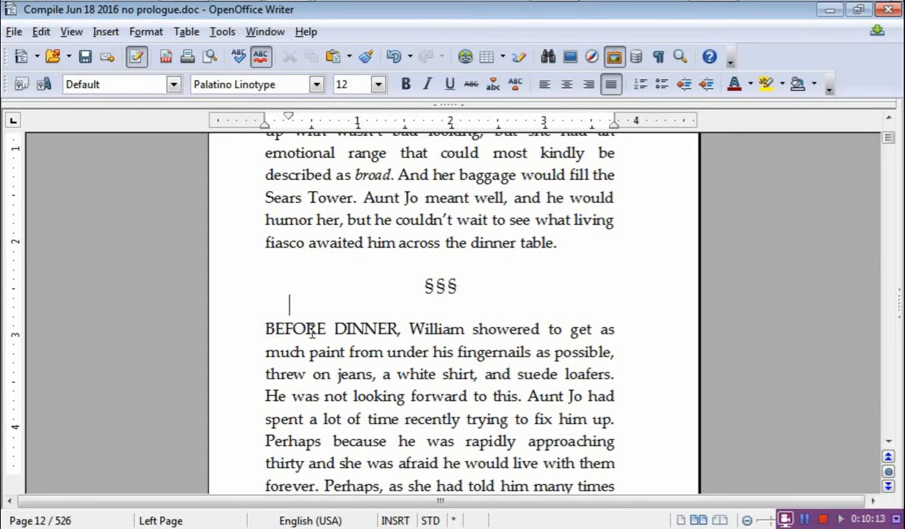
Replace the "#" scene break on page 16 with a centred "§§§" that has a blank line above and below it
scroll(310, 336, down, 10)
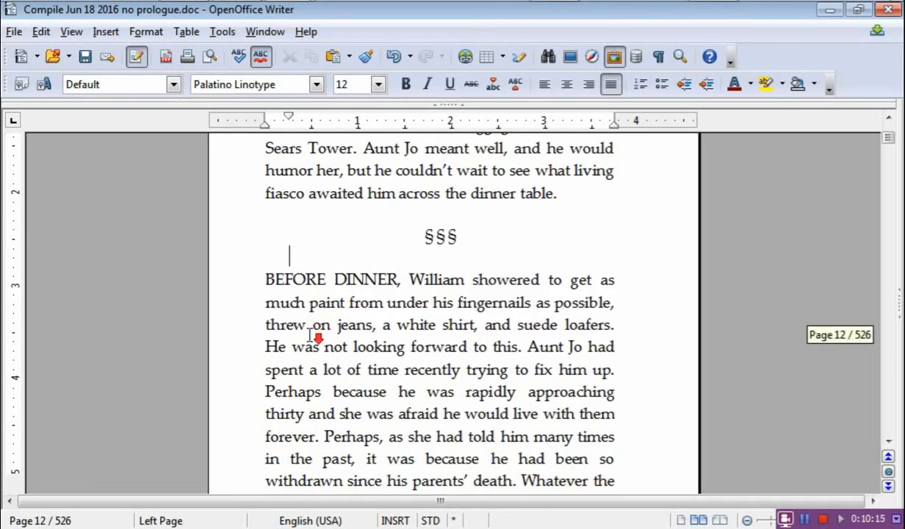
scroll(310, 337, down, 15)
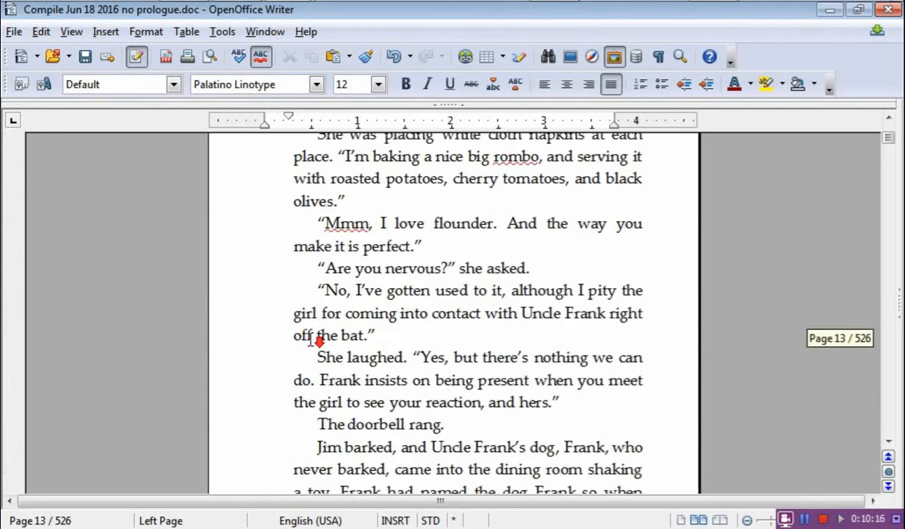
scroll(308, 341, down, 15)
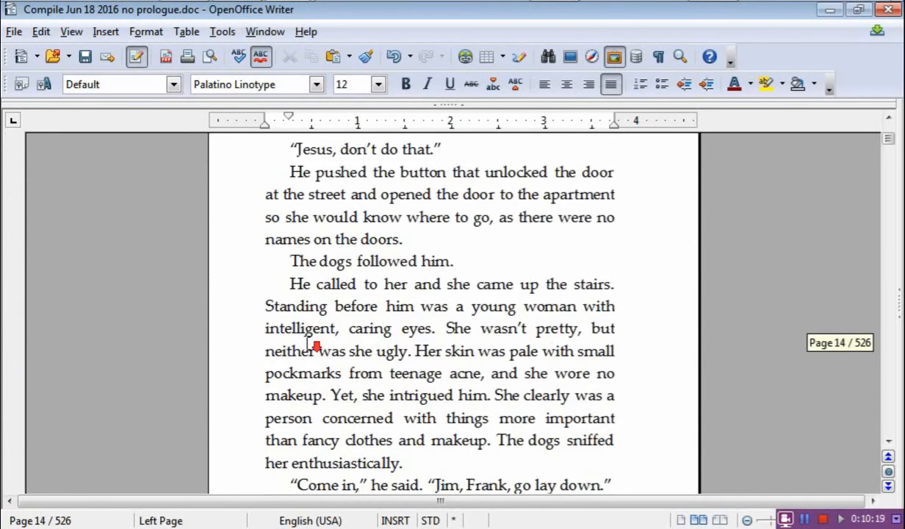
scroll(309, 343, down, 15)
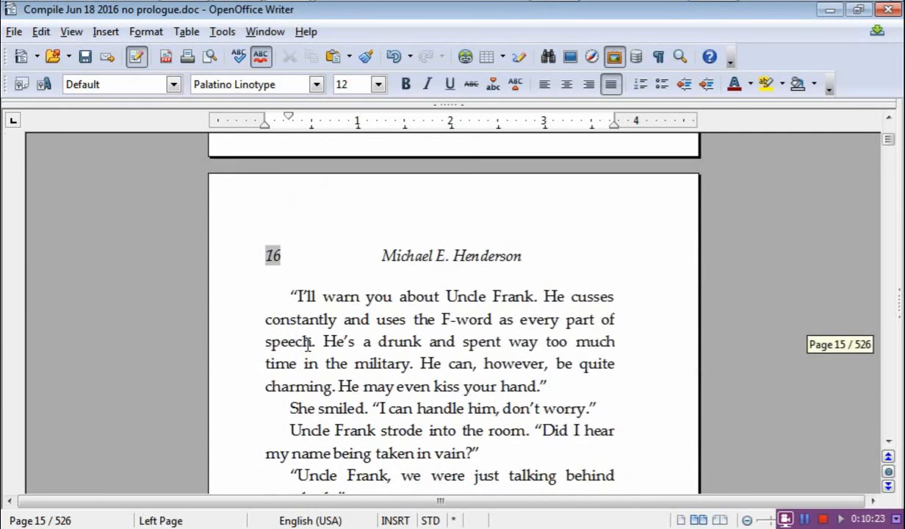
scroll(308, 343, down, 5)
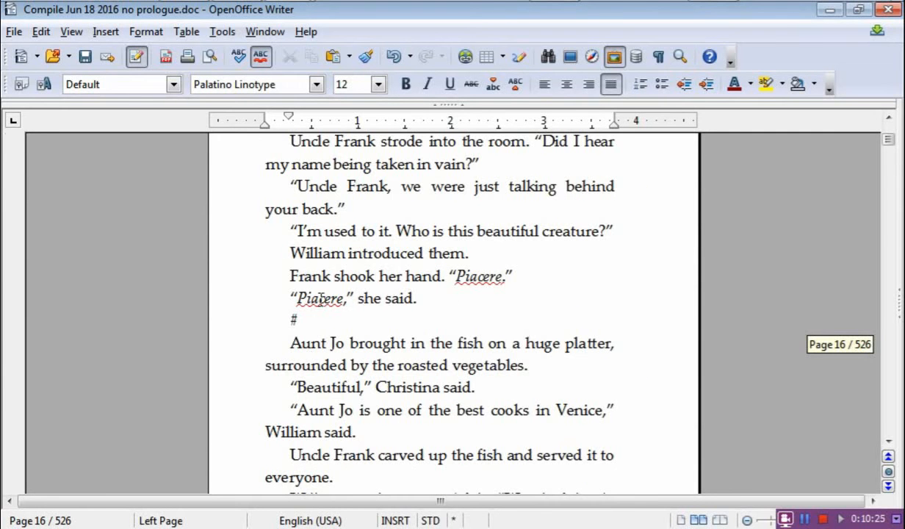
drag(422, 299, 423, 317)
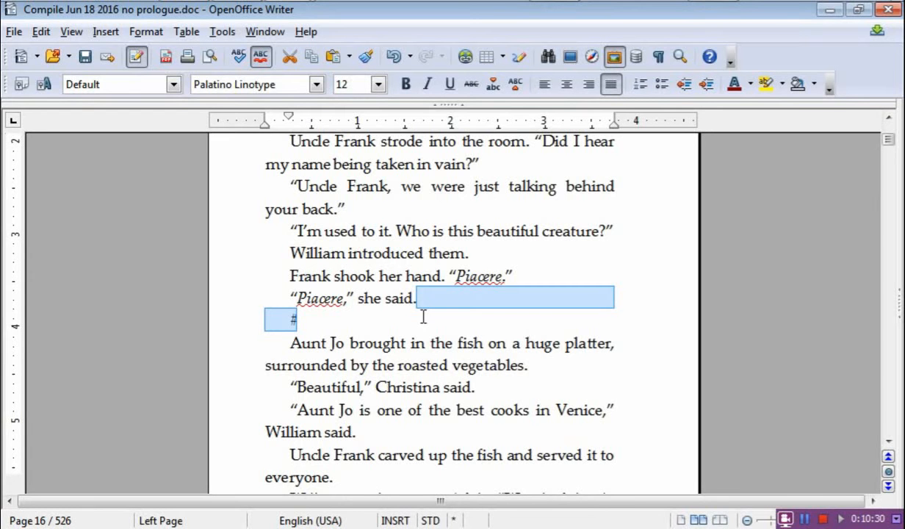
text(§§§)
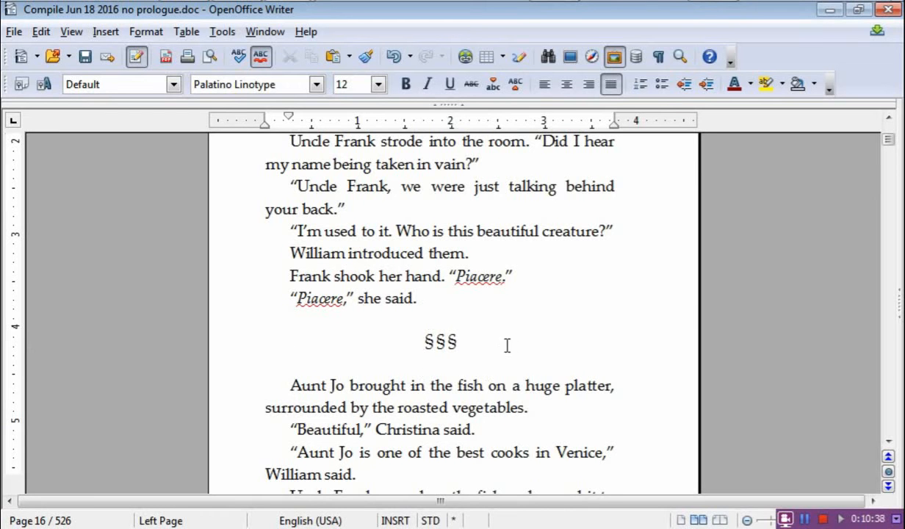
Remove the first-line indent from the paragraph after the page 16 scene break and convert "Aunt Jo brought in the fish" to uppercase
scroll(320, 397, down, 1)
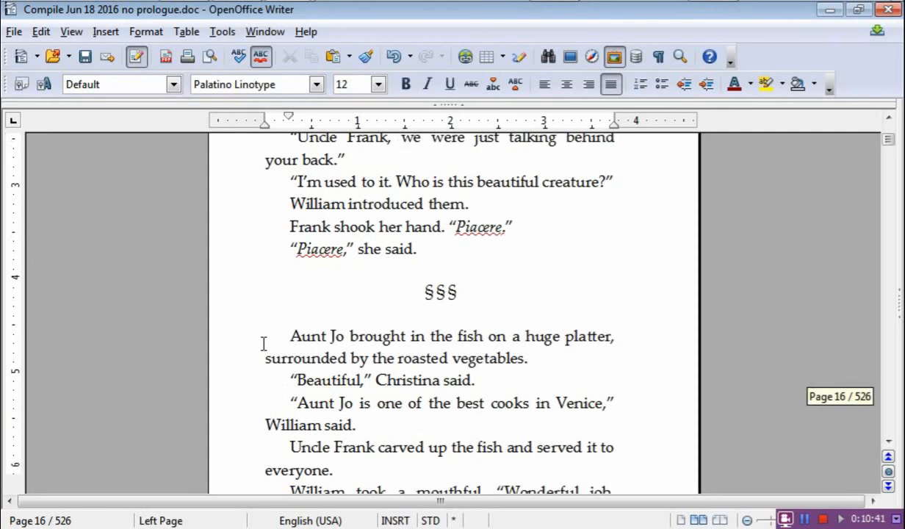
click(290, 335)
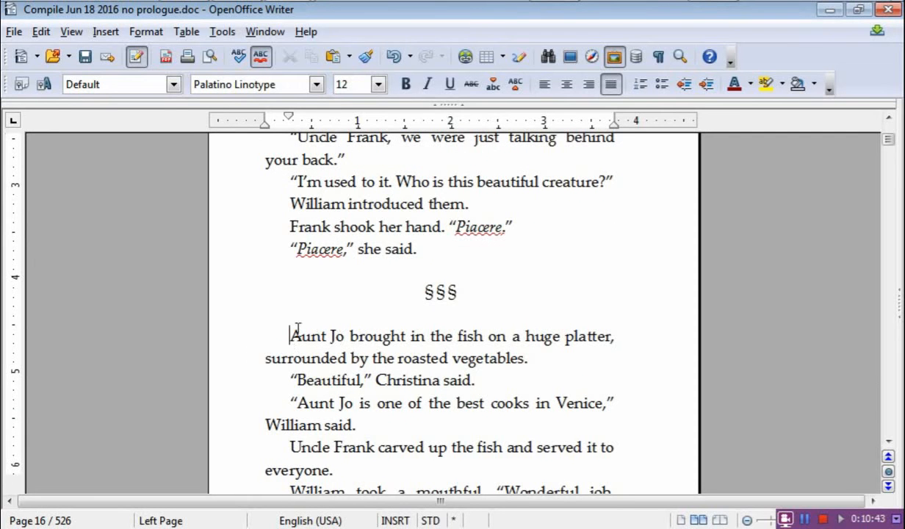
key(BackSpace)
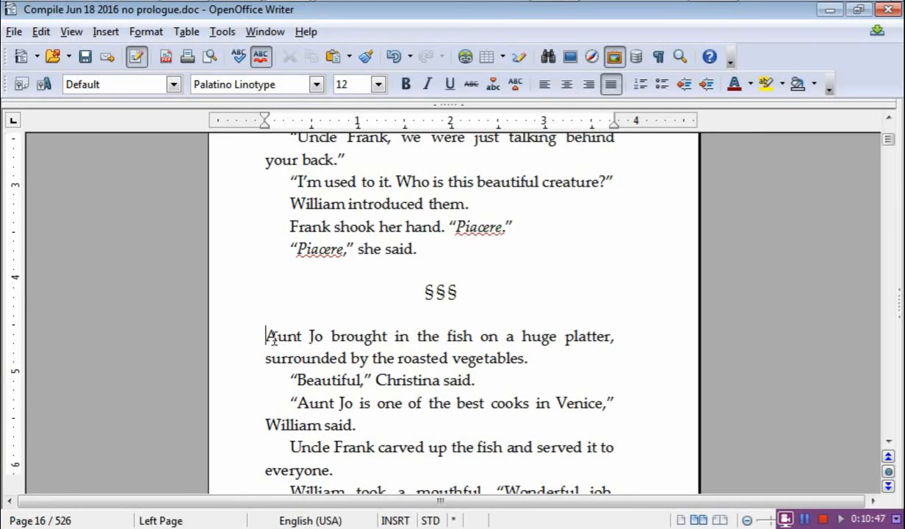
drag(265, 336, 475, 336)
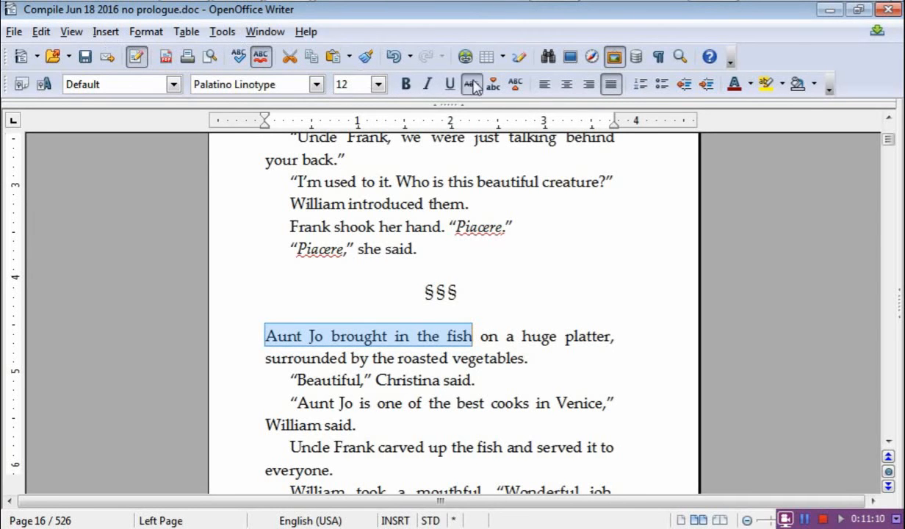
click(828, 87)
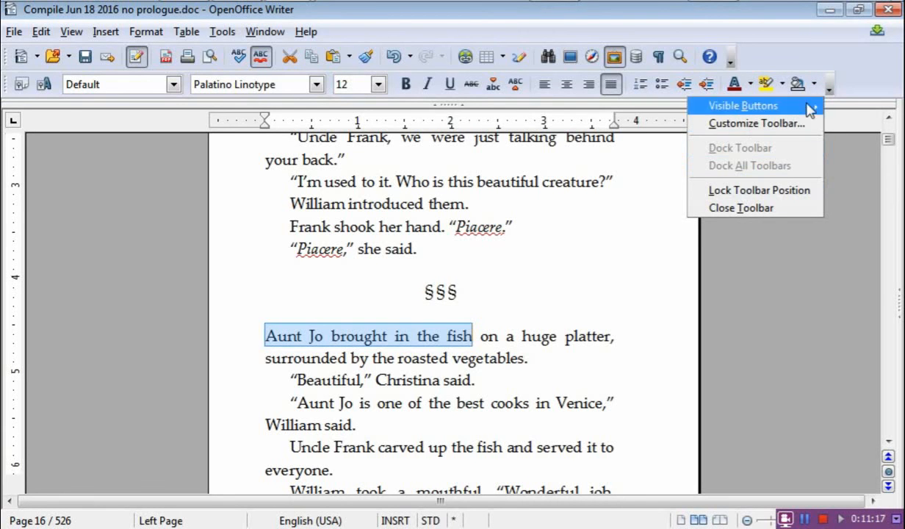
click(832, 84)
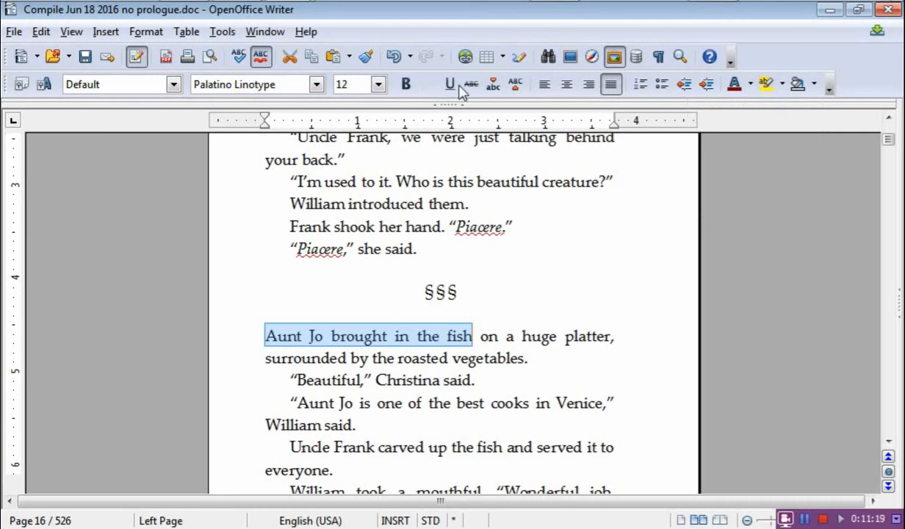
click(514, 85)
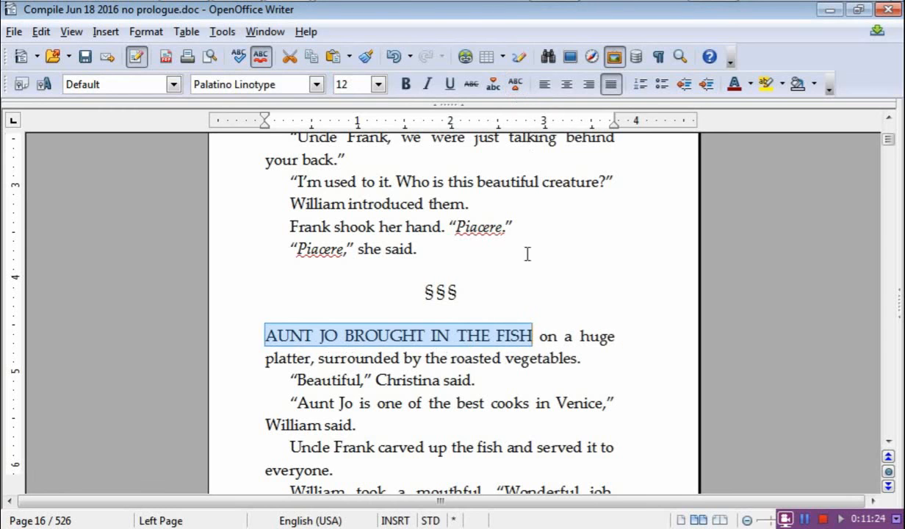
click(413, 382)
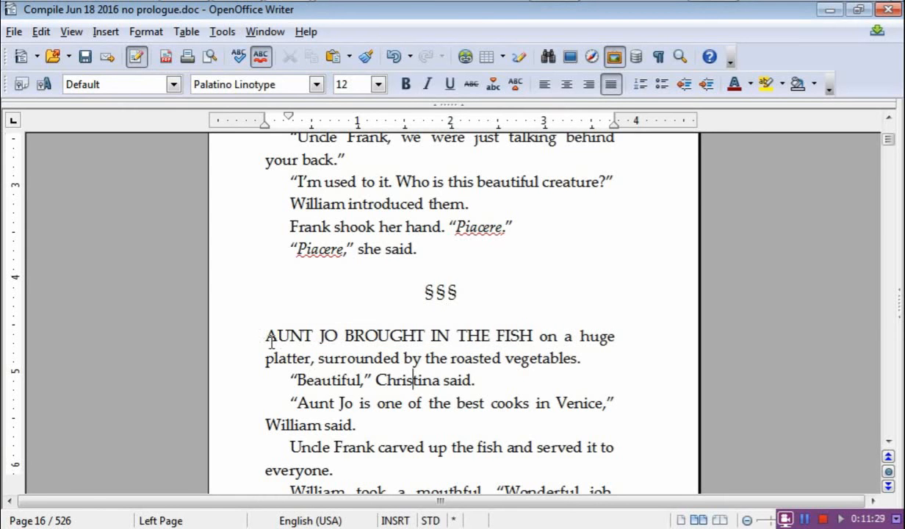
Remove the first-line indent from the title "A Plague in Venice" on page 1
scroll(413, 356, down, 3)
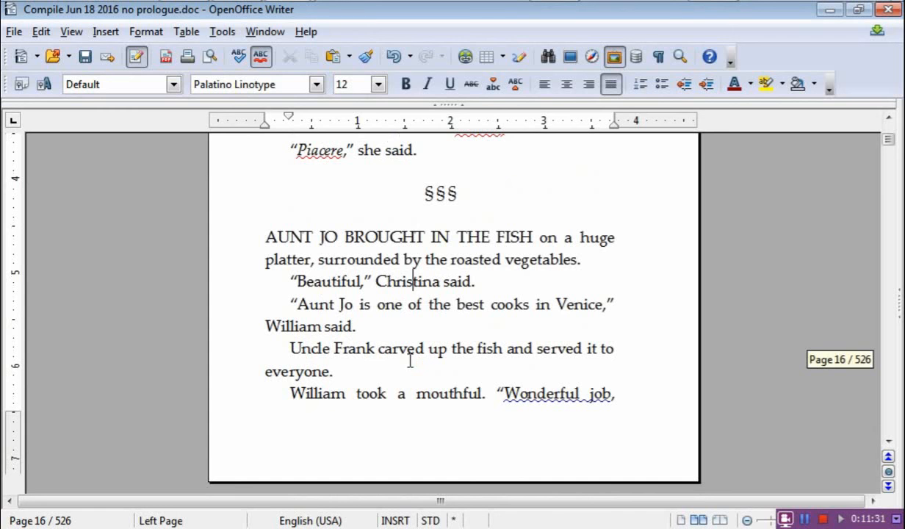
scroll(494, 297, down, 1)
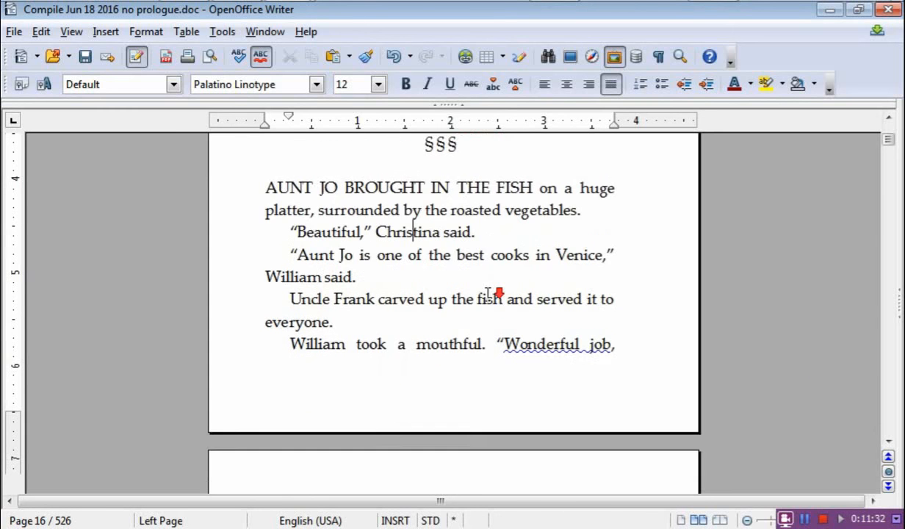
scroll(477, 312, up, 3)
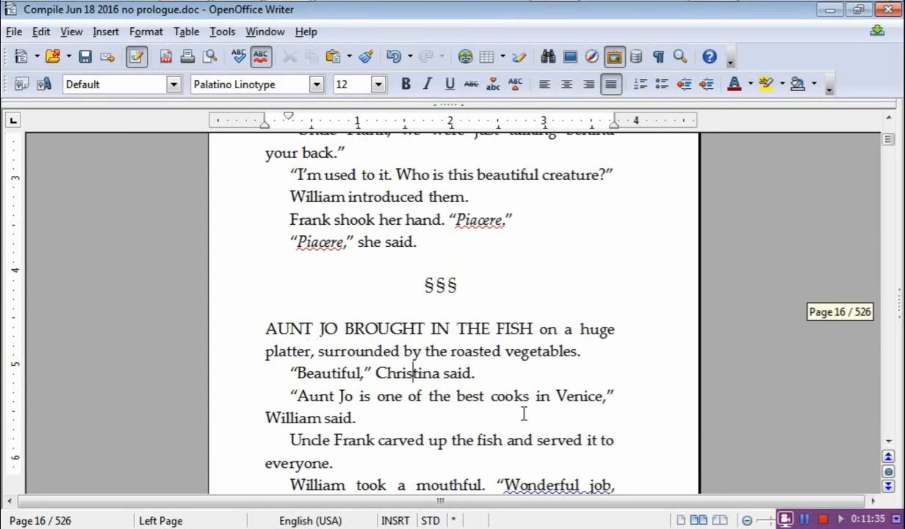
scroll(522, 416, up, 4)
scroll(521, 407, up, 9)
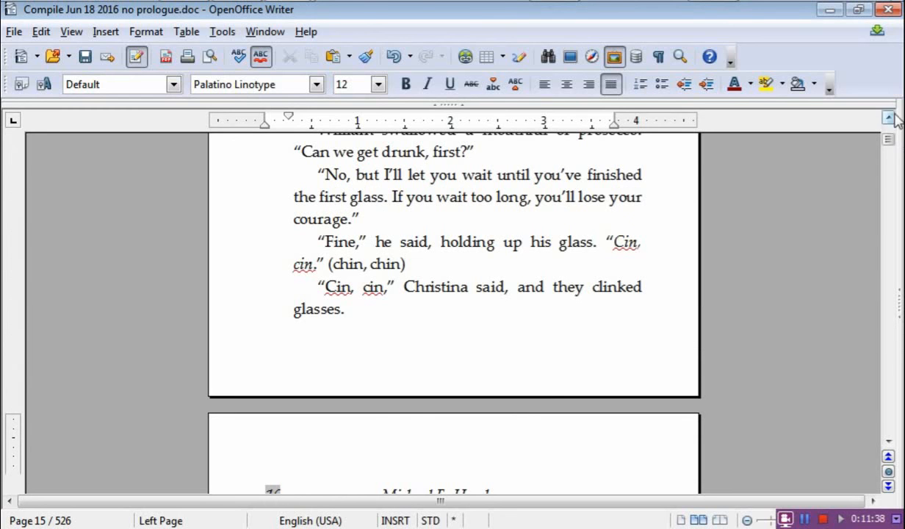
drag(888, 140, 889, 132)
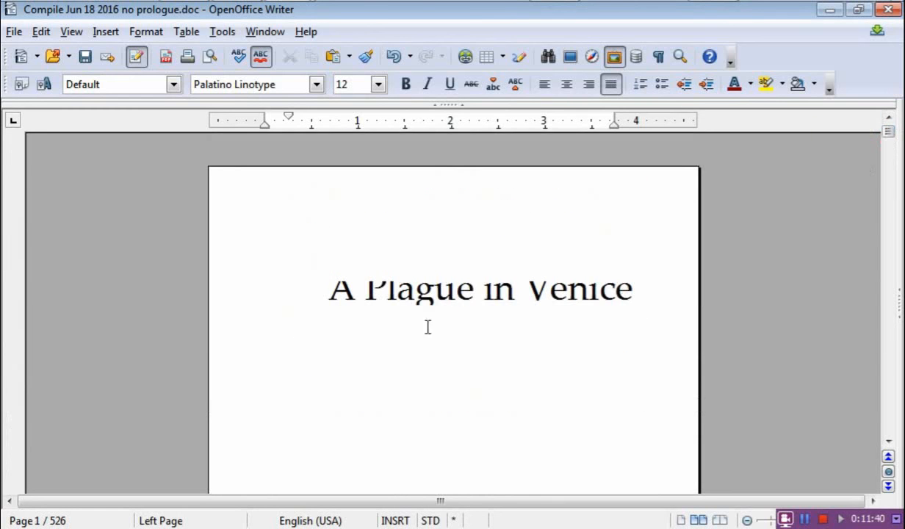
scroll(408, 359, down, 3)
scroll(404, 367, up, 3)
click(328, 288)
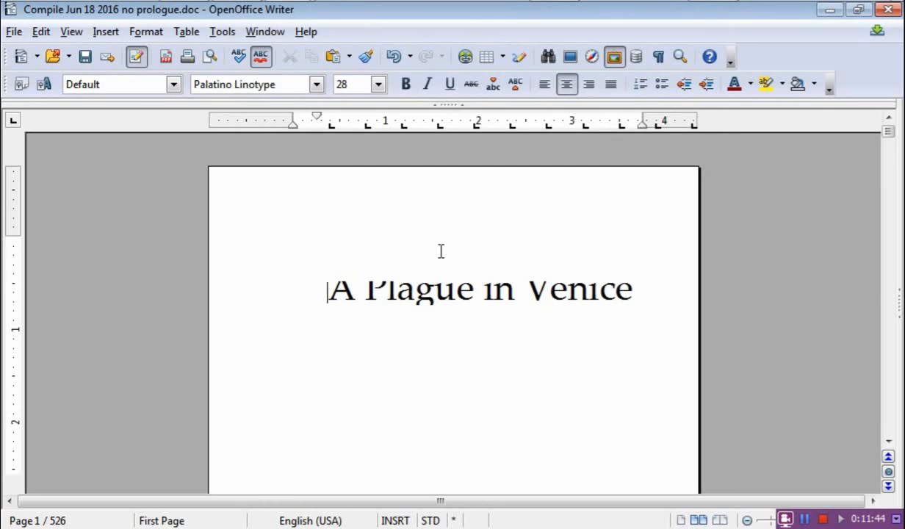
key(BackSpace)
Look through the front matter pages after the title page and go on to page 20
scroll(441, 250, down, 8)
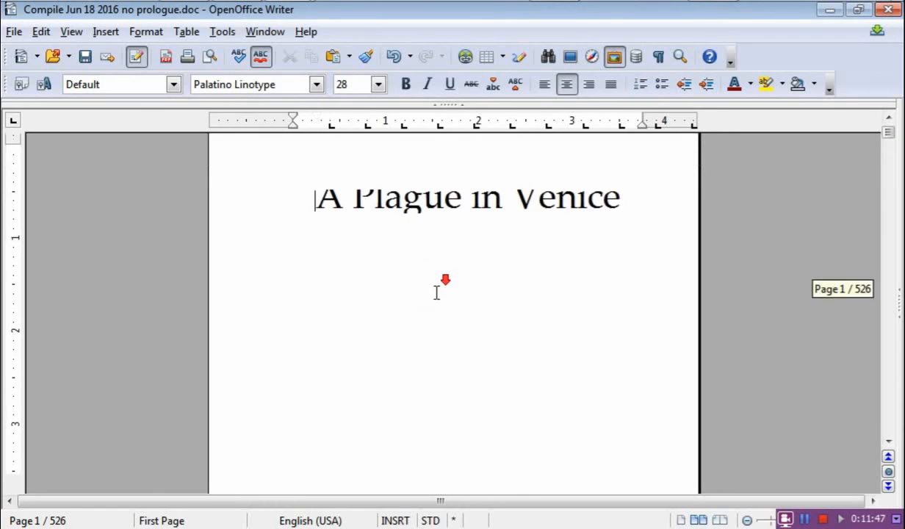
scroll(468, 335, down, 10)
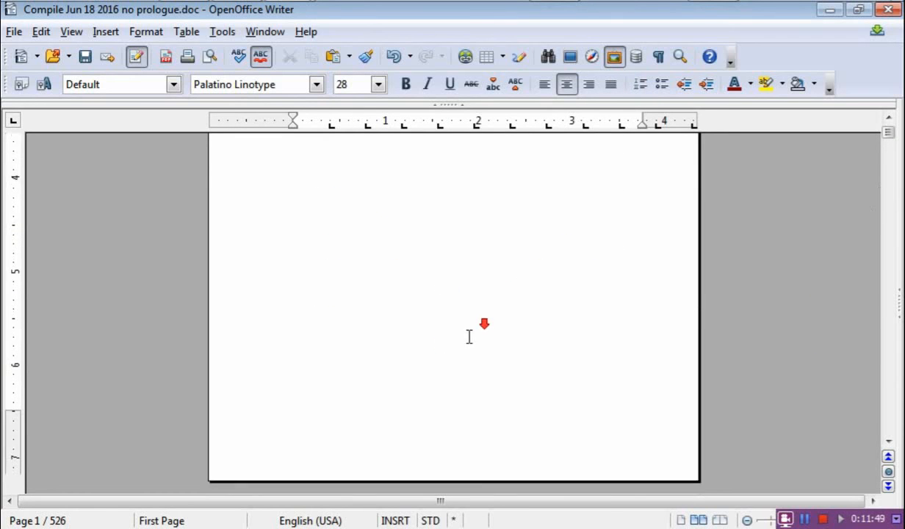
scroll(461, 365, down, 15)
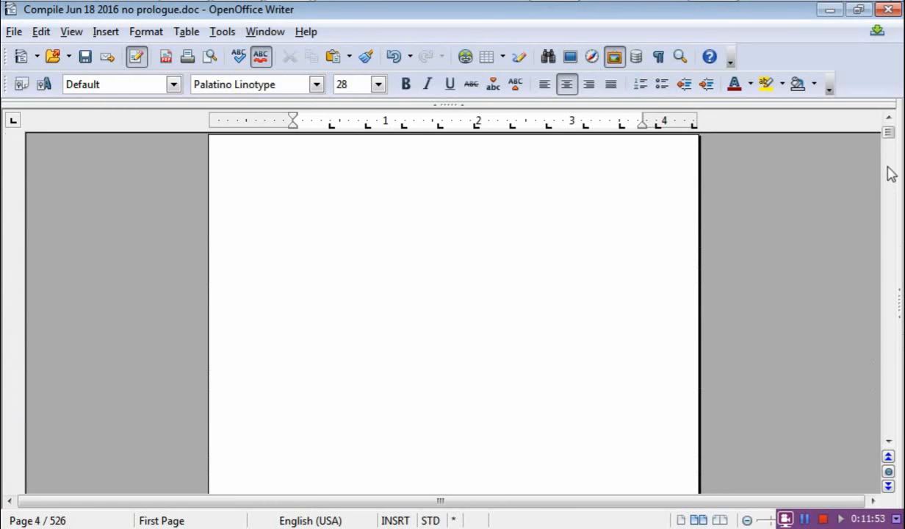
drag(890, 139, 889, 146)
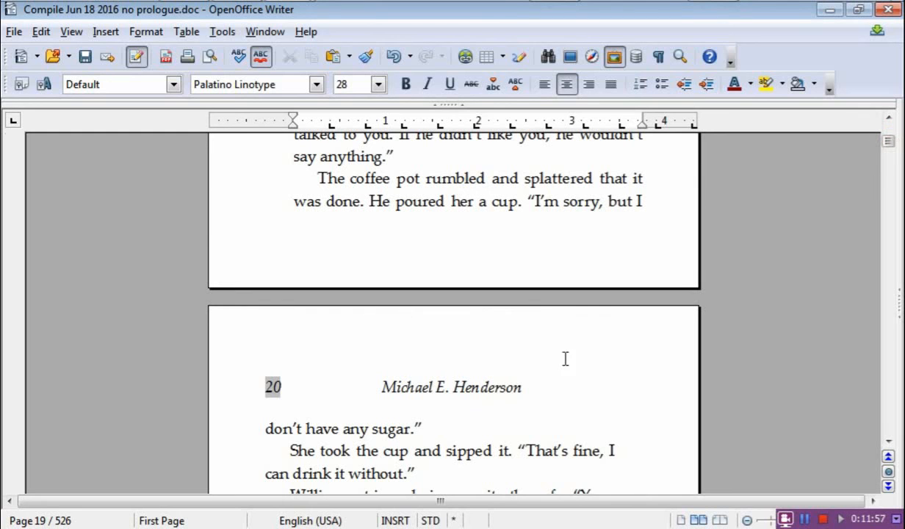